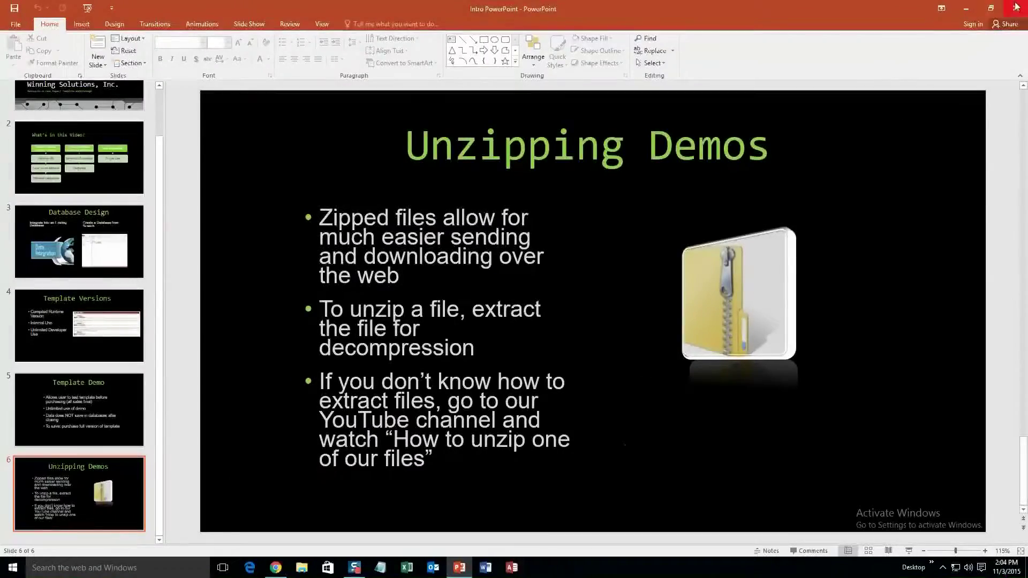
Close PowerPoint and open the MicrosoftAccessExpert.com Database Templates list from the sidebar
{"action": "left_click", "coordinate": [1015, 8]}
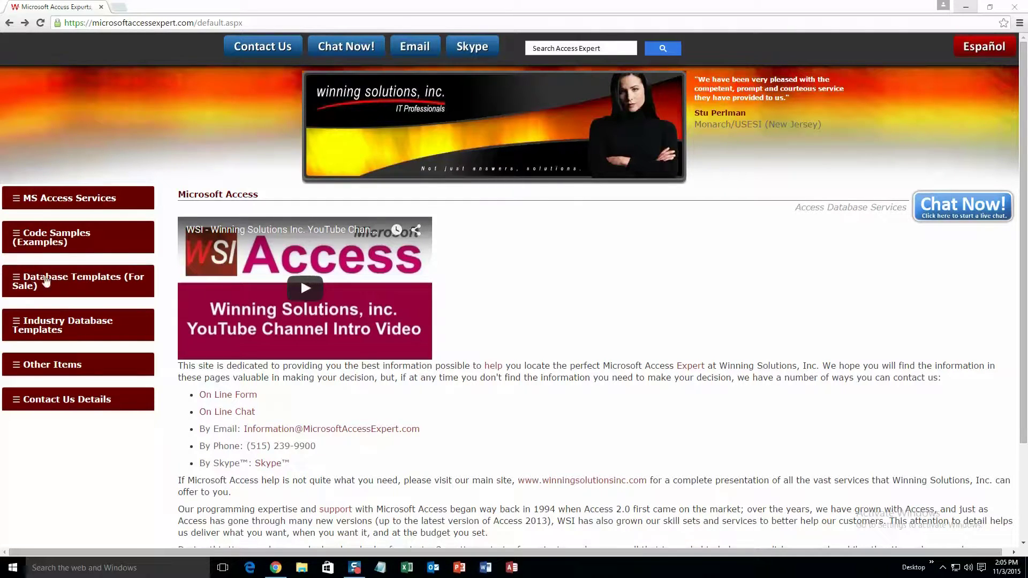
{"action": "left_click", "coordinate": [89, 282]}
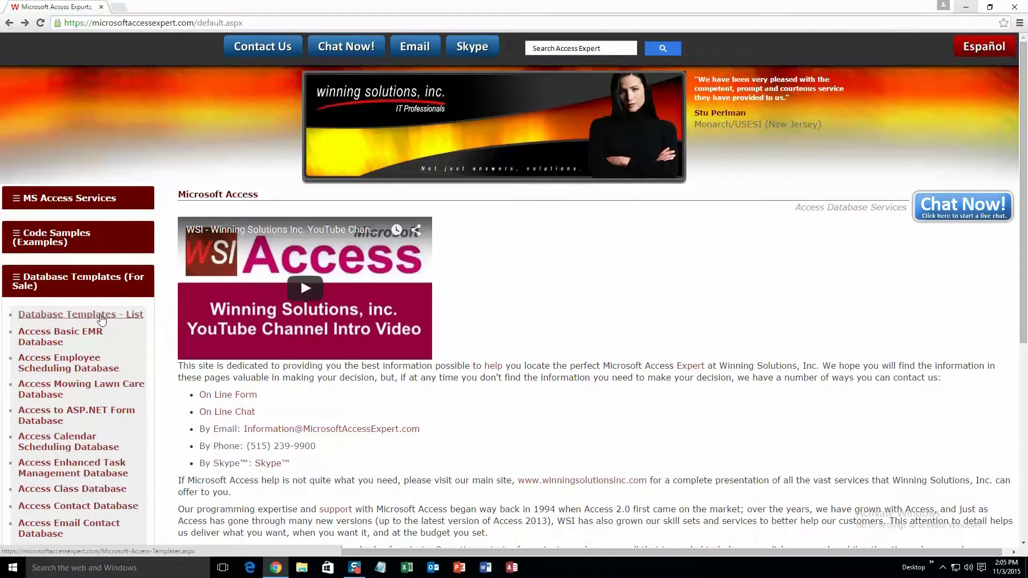
{"action": "left_click", "coordinate": [102, 316]}
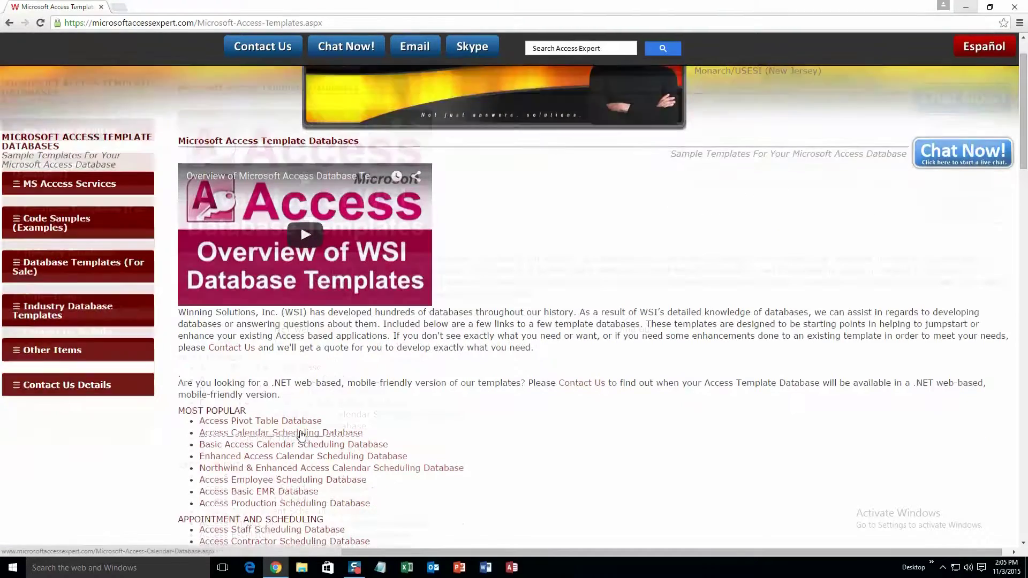
{"action": "scroll", "coordinate": [300, 434], "scroll_direction": "down", "scroll_amount": 3}
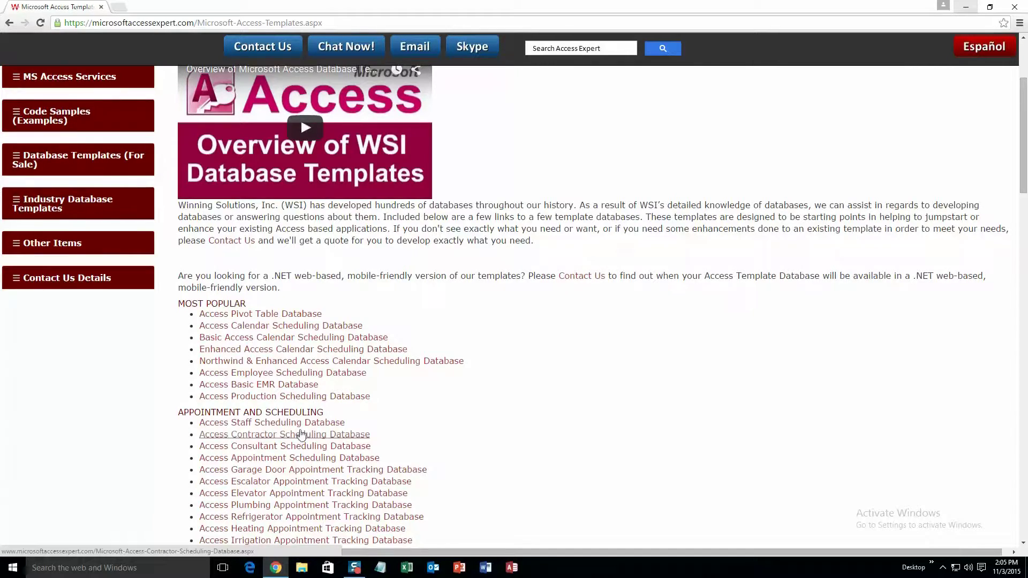
Scroll the template catalogue from Appointment and Scheduling down to the database tools list
{"action": "scroll", "coordinate": [302, 434], "scroll_direction": "down", "scroll_amount": 1}
{"action": "scroll", "coordinate": [303, 439], "scroll_direction": "down", "scroll_amount": 1}
{"action": "scroll", "coordinate": [305, 446], "scroll_direction": "down", "scroll_amount": 1}
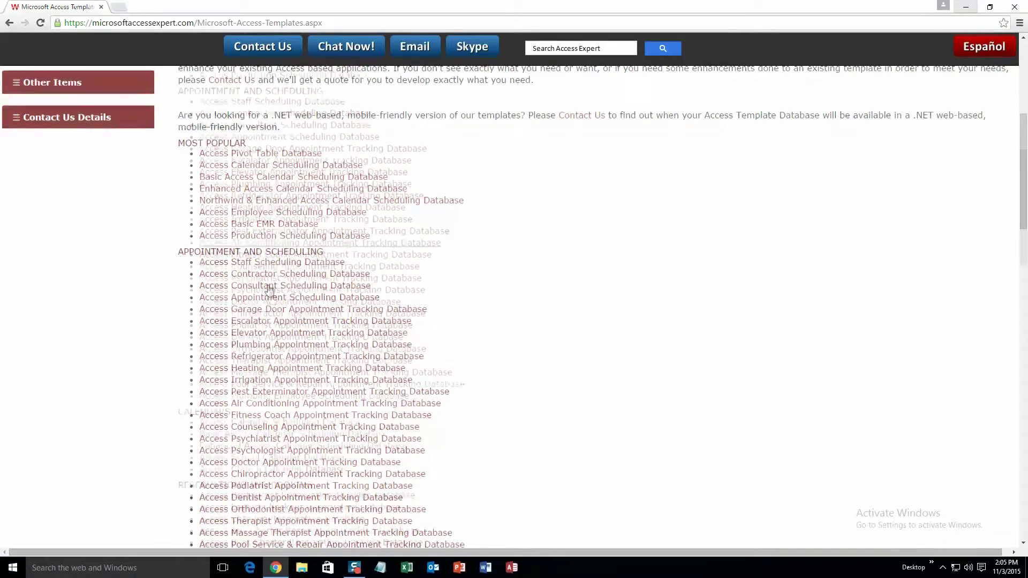
{"action": "scroll", "coordinate": [269, 292], "scroll_direction": "down", "scroll_amount": 4}
{"action": "scroll", "coordinate": [270, 295], "scroll_direction": "down", "scroll_amount": 2}
{"action": "scroll", "coordinate": [271, 295], "scroll_direction": "down", "scroll_amount": 2}
{"action": "scroll", "coordinate": [271, 297], "scroll_direction": "down", "scroll_amount": 4}
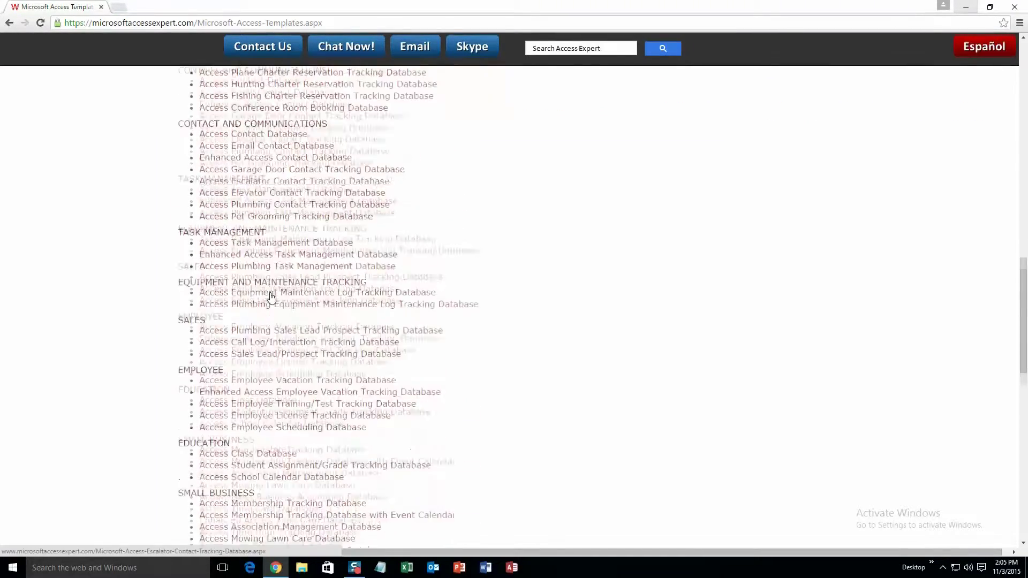
{"action": "scroll", "coordinate": [272, 295], "scroll_direction": "down", "scroll_amount": 4}
{"action": "scroll", "coordinate": [271, 295], "scroll_direction": "down", "scroll_amount": 2}
{"action": "scroll", "coordinate": [276, 295], "scroll_direction": "down", "scroll_amount": 6}
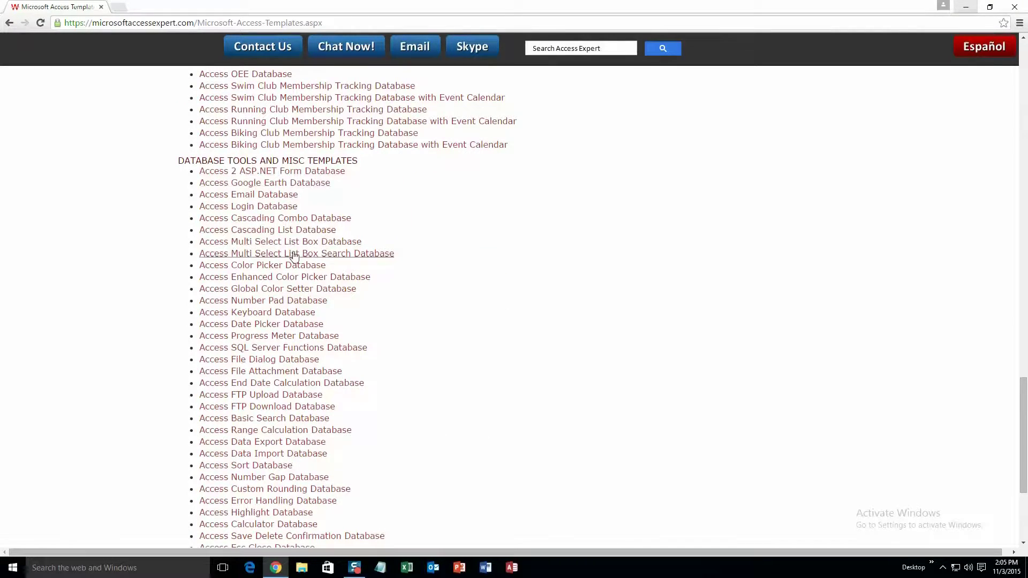
{"action": "scroll", "coordinate": [296, 262], "scroll_direction": "down", "scroll_amount": 1}
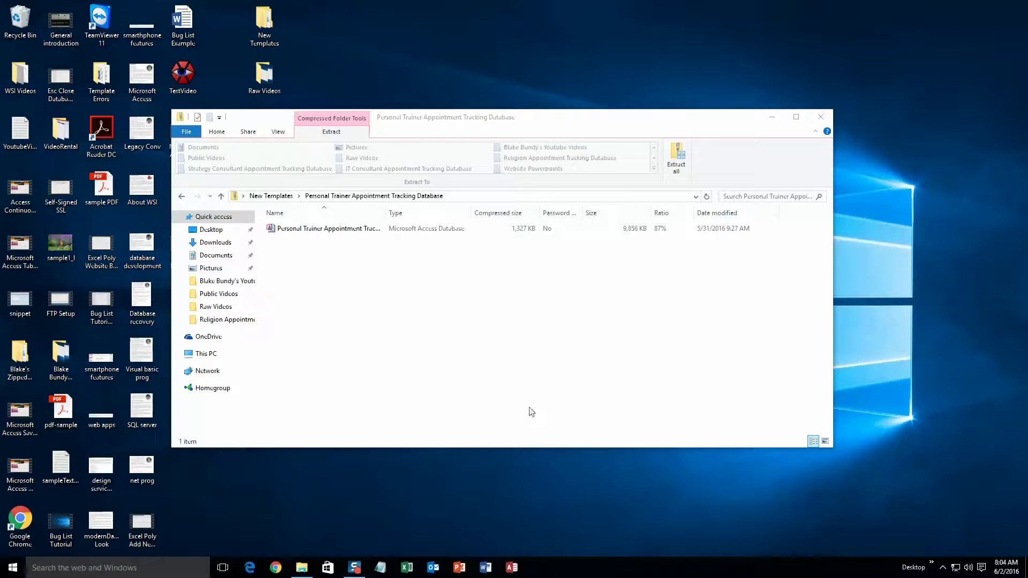
Extract the Personal Trainer zip into New Templates and open its Access database file
{"action": "left_click", "coordinate": [670, 169]}
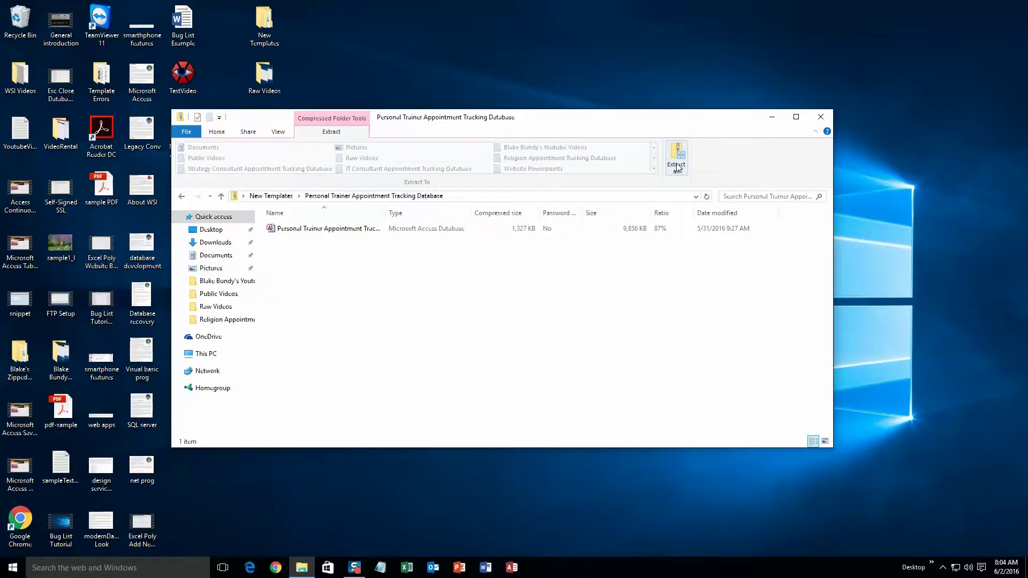
{"action": "left_click", "coordinate": [615, 386]}
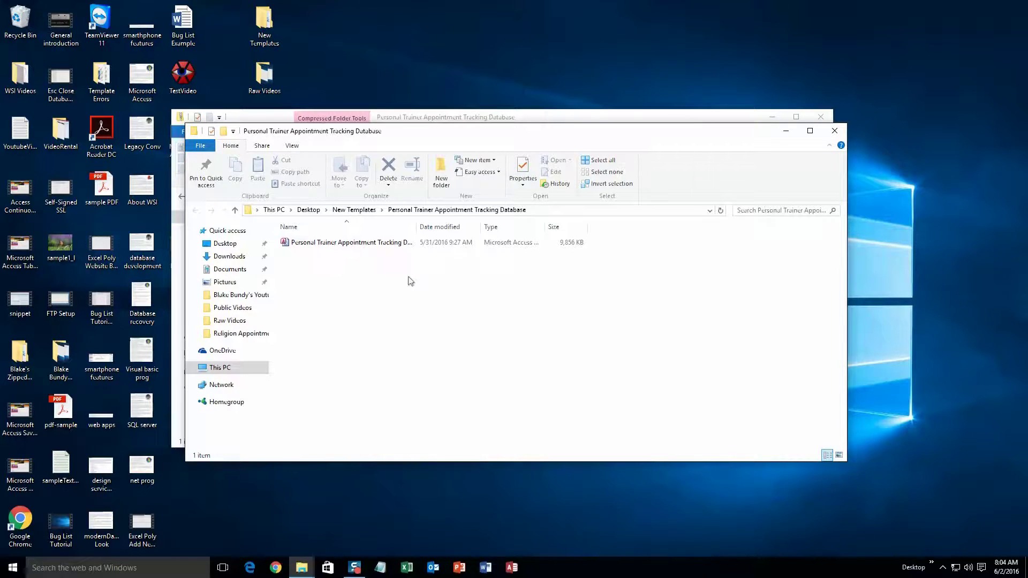
{"action": "double_click", "coordinate": [364, 243]}
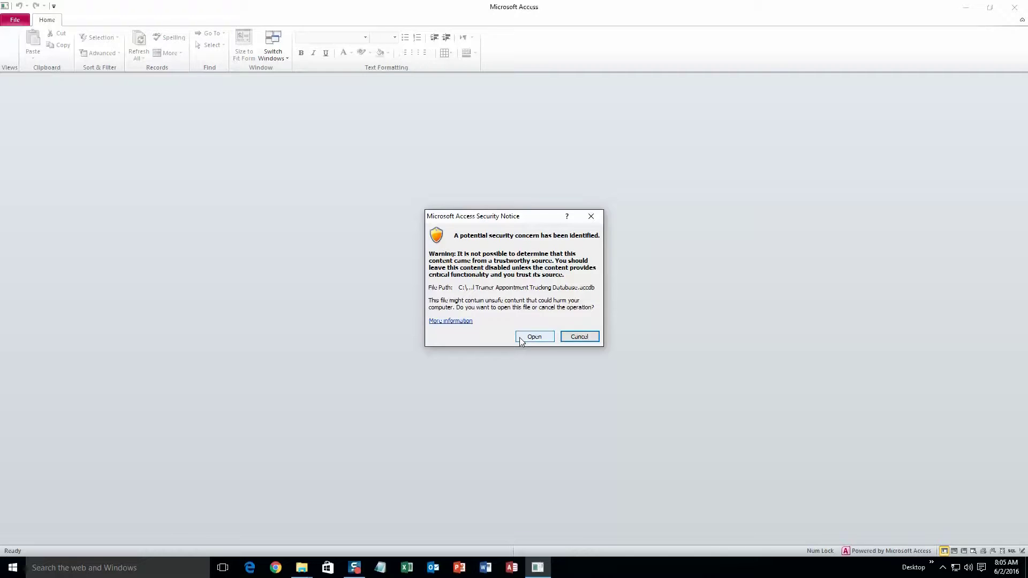
{"action": "left_click", "coordinate": [519, 339]}
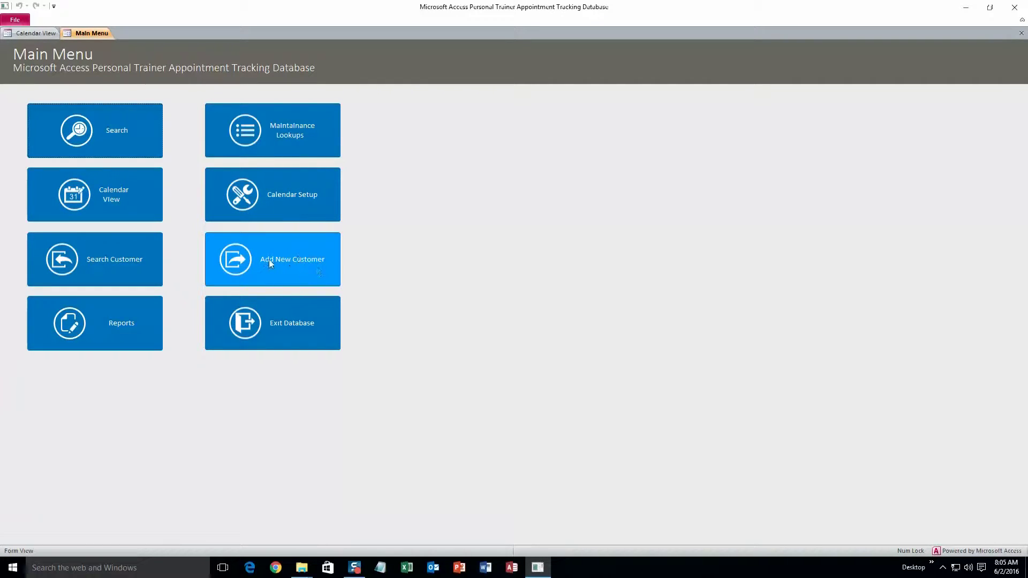
Start a new blank customer record with Add New Customer on the Main Menu
{"action": "left_click", "coordinate": [299, 259]}
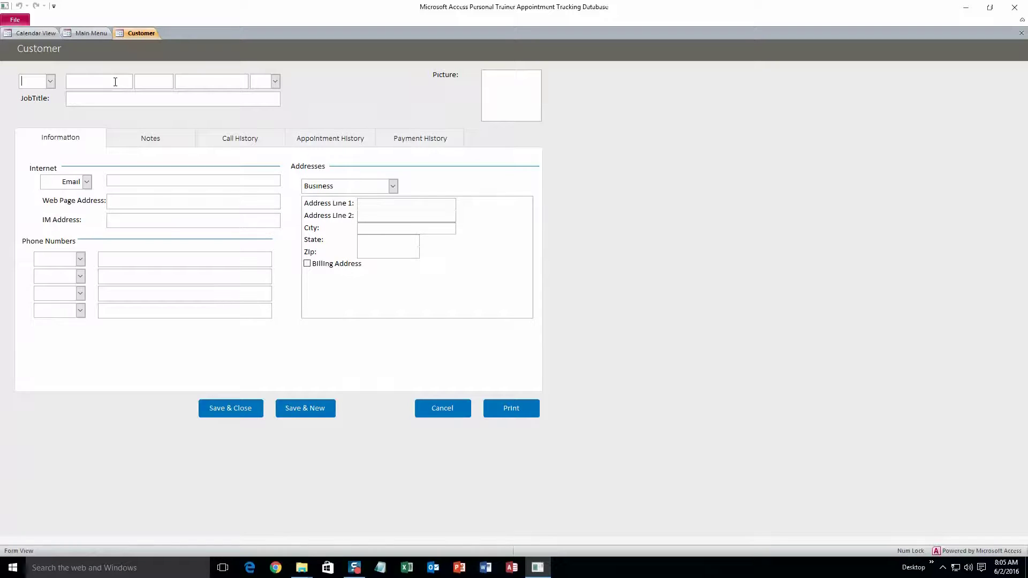
{"action": "left_click", "coordinate": [118, 84]}
{"action": "type", "text": "John"}
{"action": "left_click", "coordinate": [206, 85]}
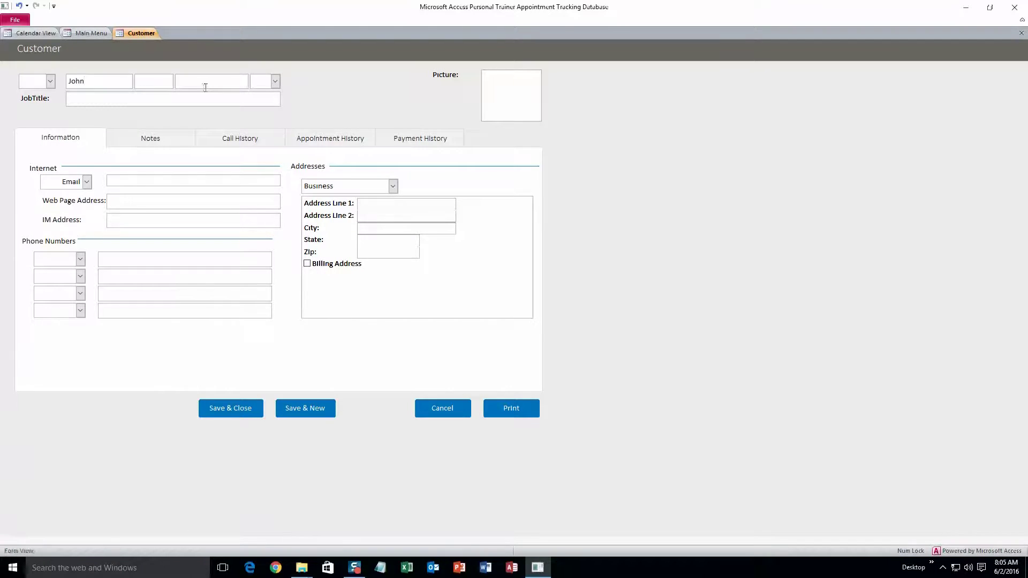
{"action": "type", "text": "Smi"}
{"action": "type", "text": "th"}
{"action": "left_click", "coordinate": [161, 181]}
{"action": "type", "text": "test"}
{"action": "type", "text": "@test.com"}
{"action": "left_click", "coordinate": [365, 206]}
{"action": "type", "text": "1"}
{"action": "type", "text": "234"}
{"action": "left_click", "coordinate": [363, 229]}
{"action": "type", "text": "Roland"}
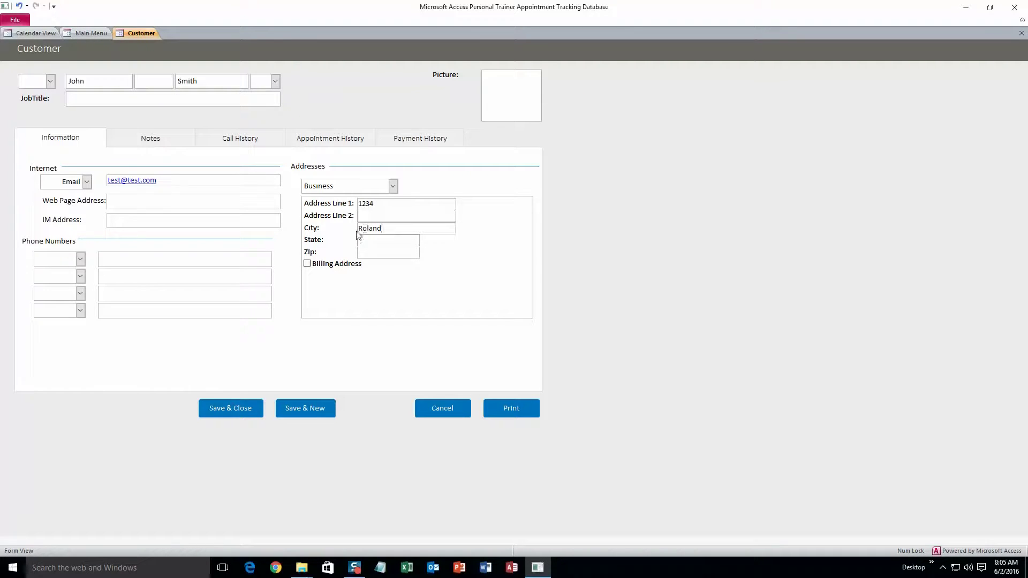
{"action": "left_click", "coordinate": [362, 240]}
{"action": "type", "text": "IA"}
Review the Notes, Call, Appointment and Payment history tabs, then save and close the customer
{"action": "left_click", "coordinate": [175, 141]}
{"action": "left_click", "coordinate": [229, 139]}
{"action": "left_click", "coordinate": [309, 142]}
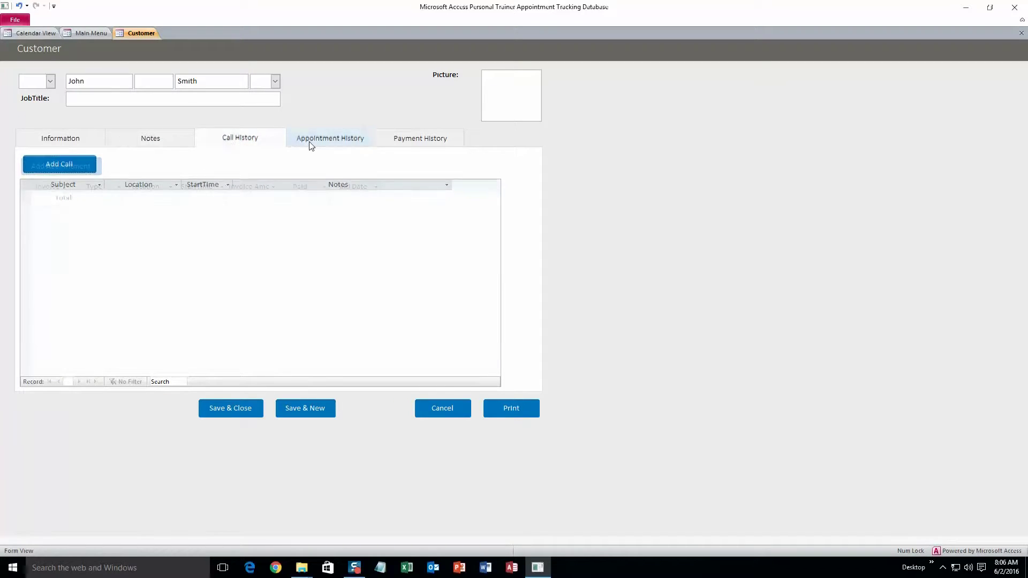
{"action": "left_click", "coordinate": [414, 142]}
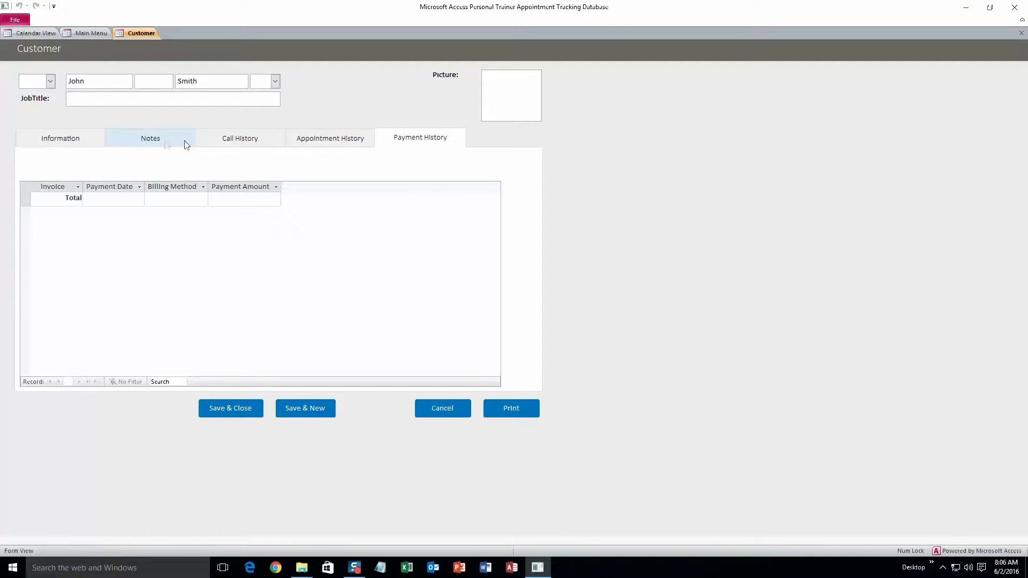
{"action": "left_click", "coordinate": [89, 142]}
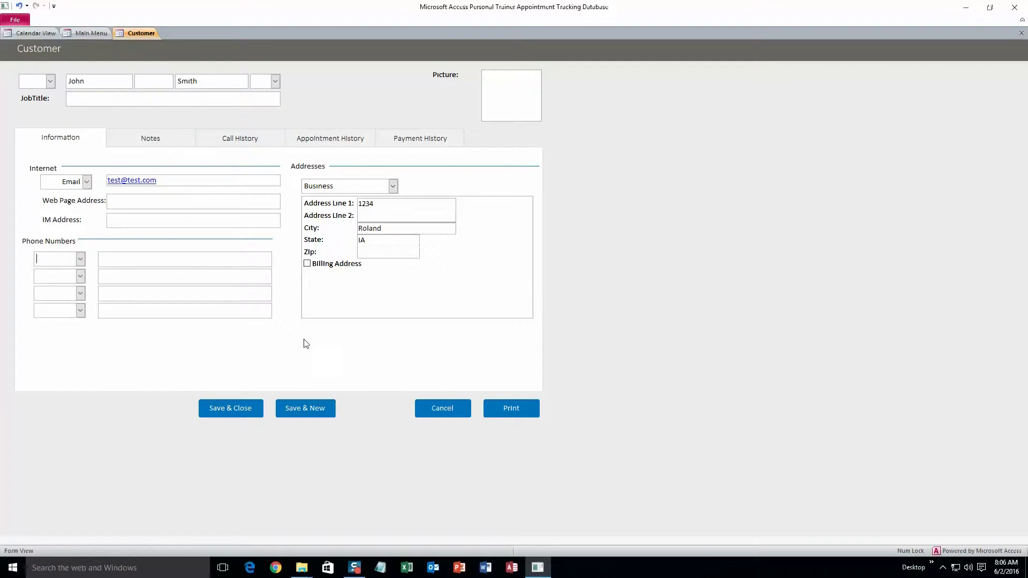
{"action": "left_click", "coordinate": [250, 416]}
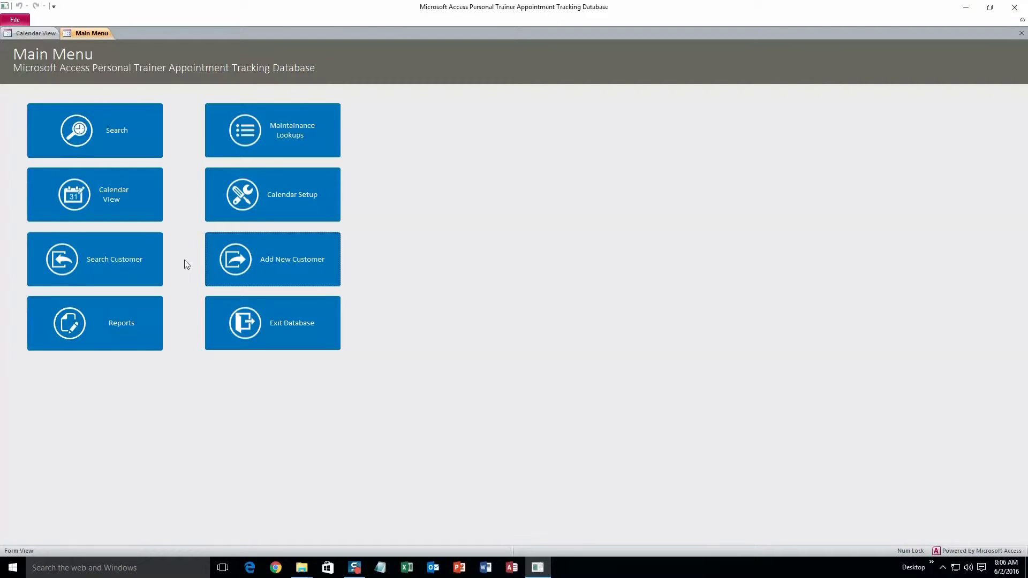
Search customers for last name Smith, view John Smith's record, then export the results to Excel
{"action": "left_click", "coordinate": [144, 273]}
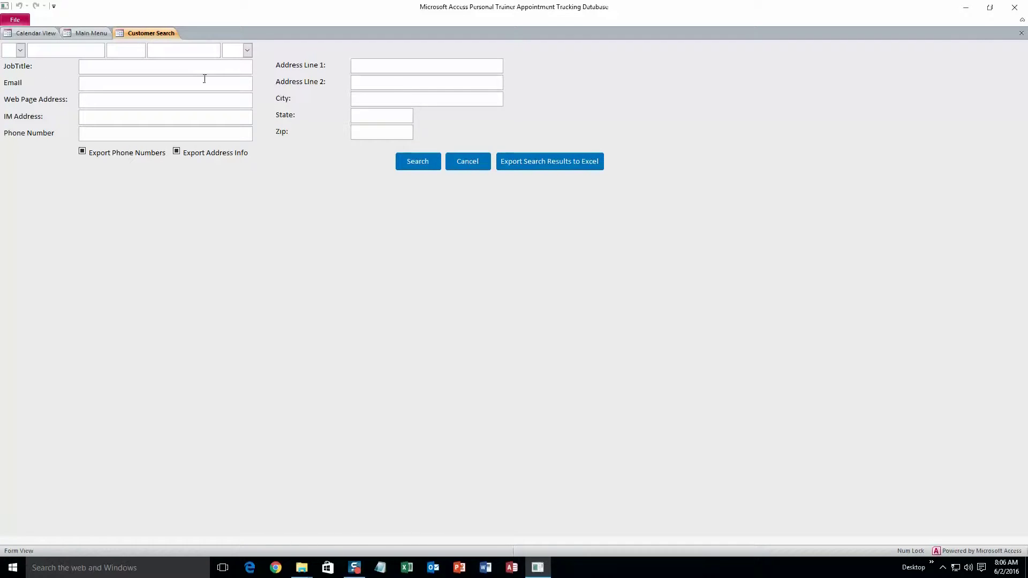
{"action": "type", "text": "Smith"}
{"action": "left_click", "coordinate": [426, 166]}
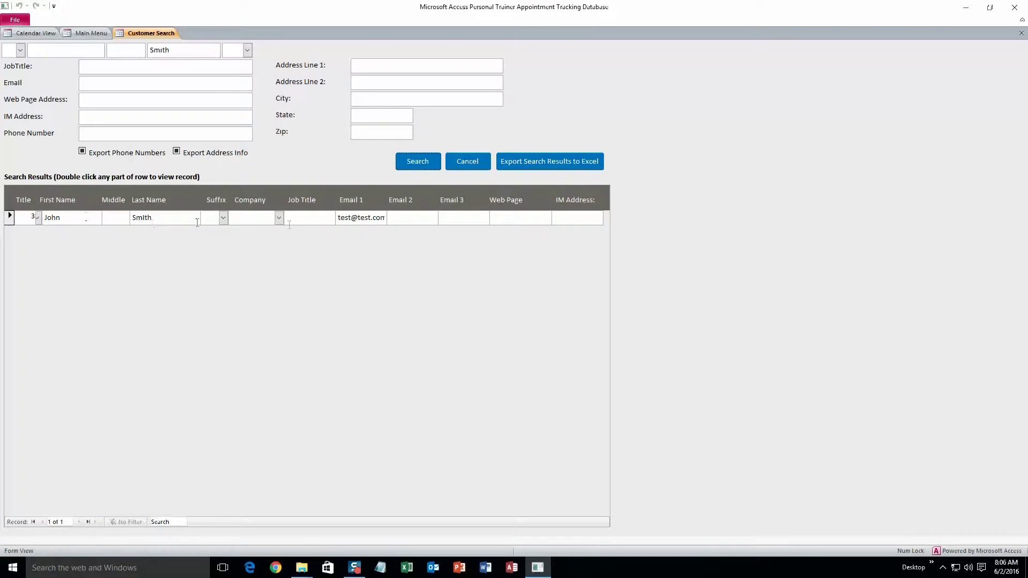
{"action": "double_click", "coordinate": [139, 221]}
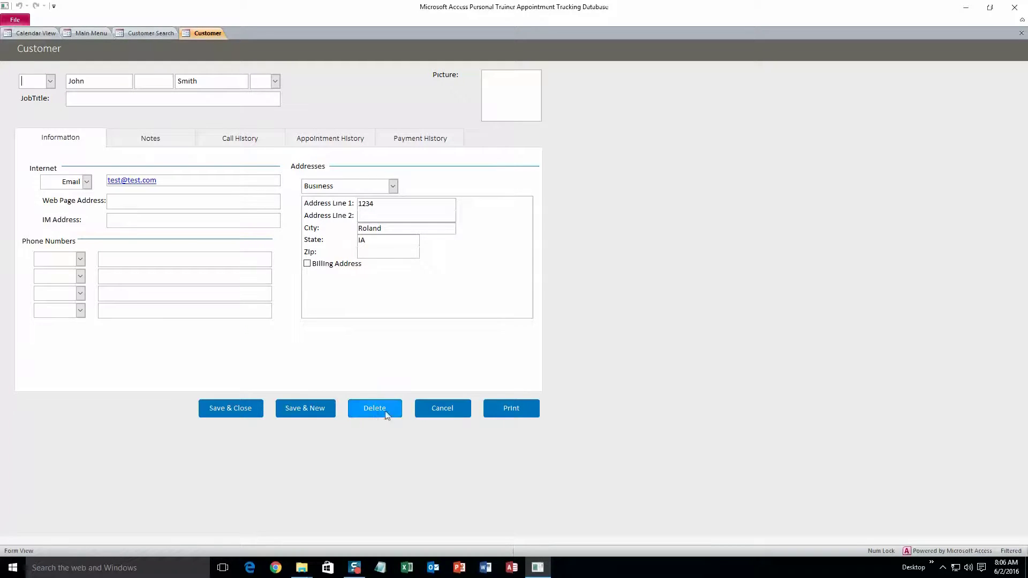
{"action": "left_click", "coordinate": [438, 409]}
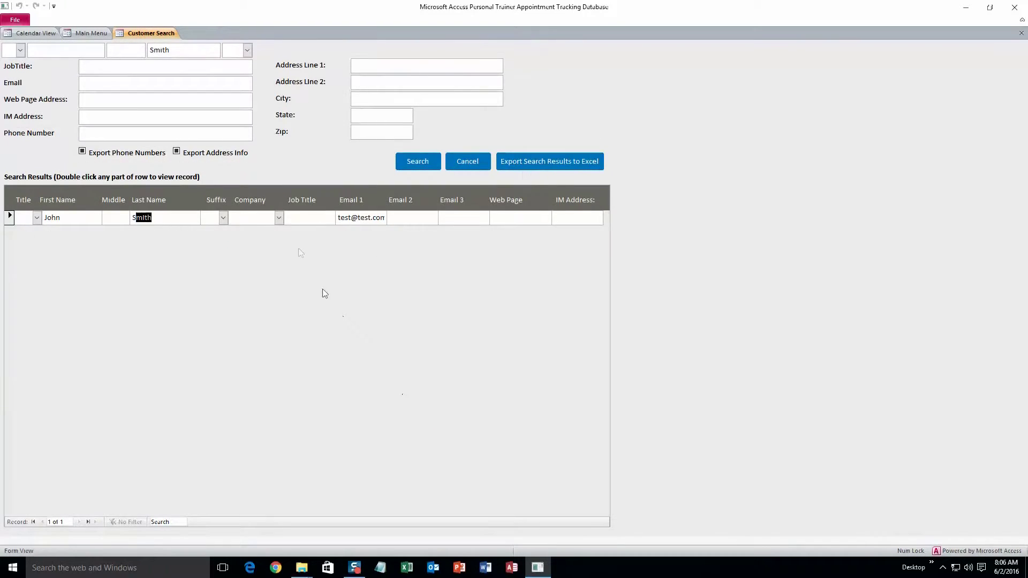
{"action": "left_click", "coordinate": [505, 167]}
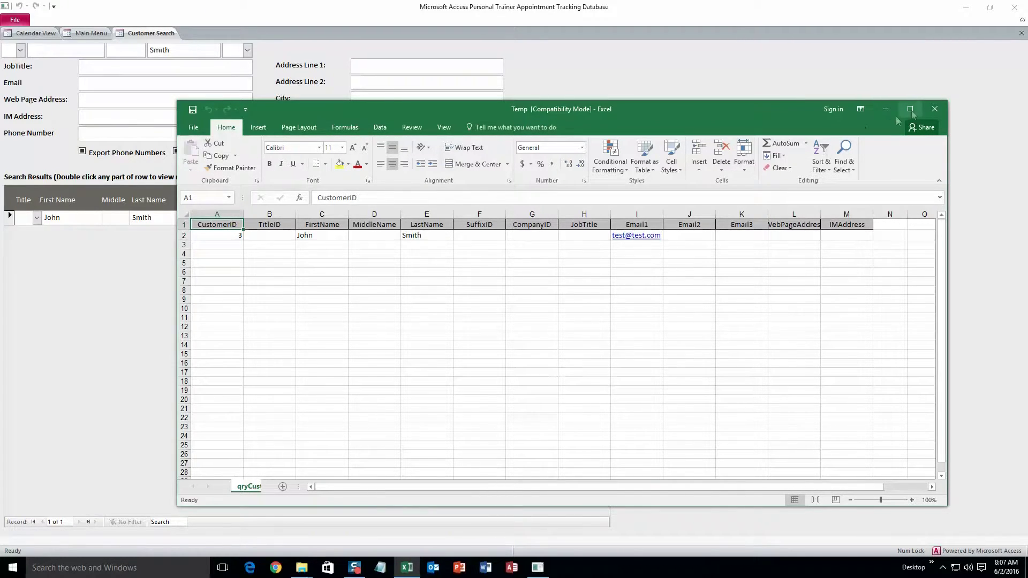
Close the exported Excel sheet and show the calendar day view for June 2, 2016
{"action": "left_click", "coordinate": [934, 110]}
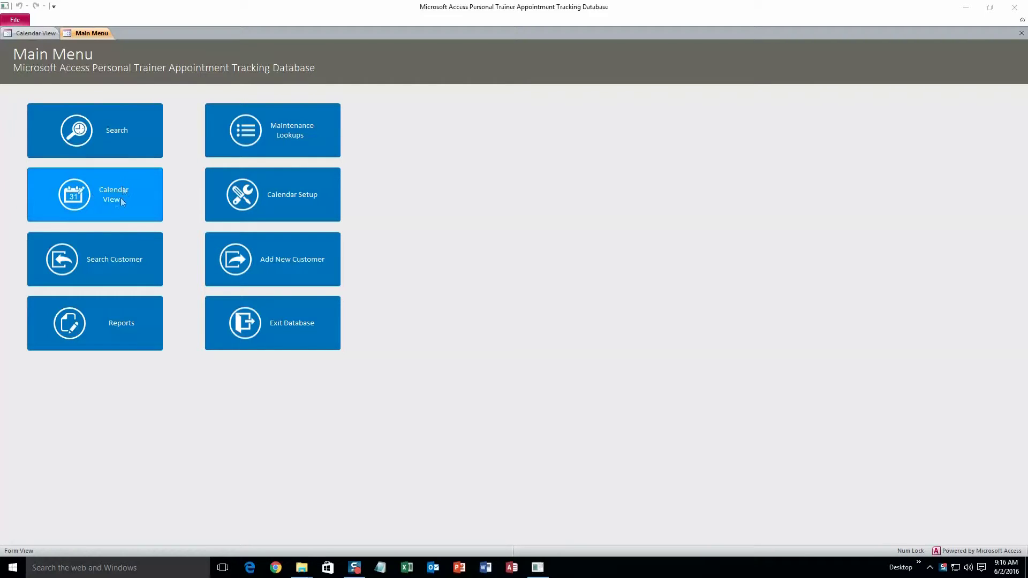
{"action": "left_click", "coordinate": [113, 198]}
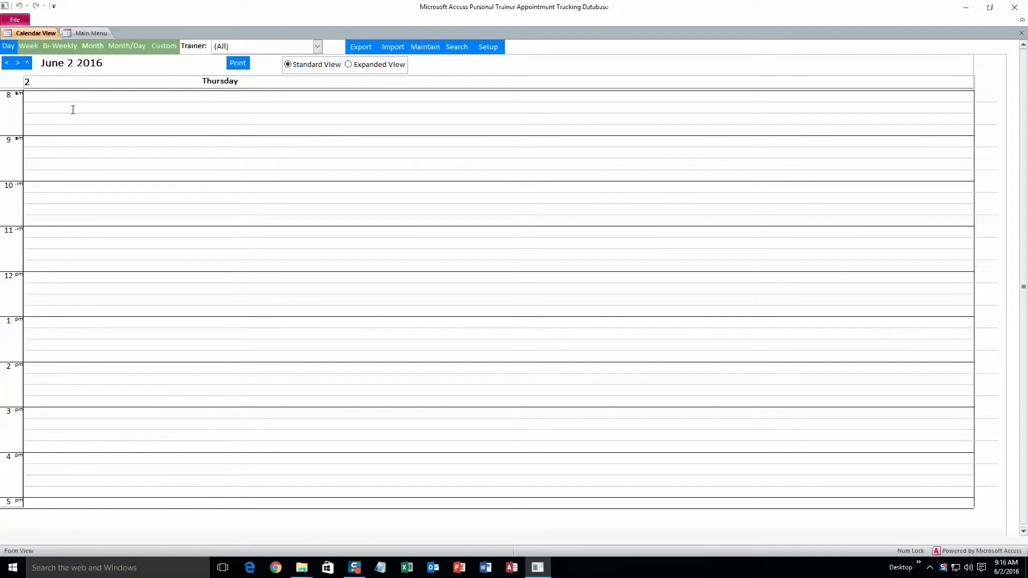
Browse neighbouring days, return to today, and create a new 12 pm appointment
{"action": "left_click", "coordinate": [6, 67]}
{"action": "left_click", "coordinate": [7, 67]}
{"action": "left_click", "coordinate": [19, 66]}
{"action": "left_click", "coordinate": [28, 63]}
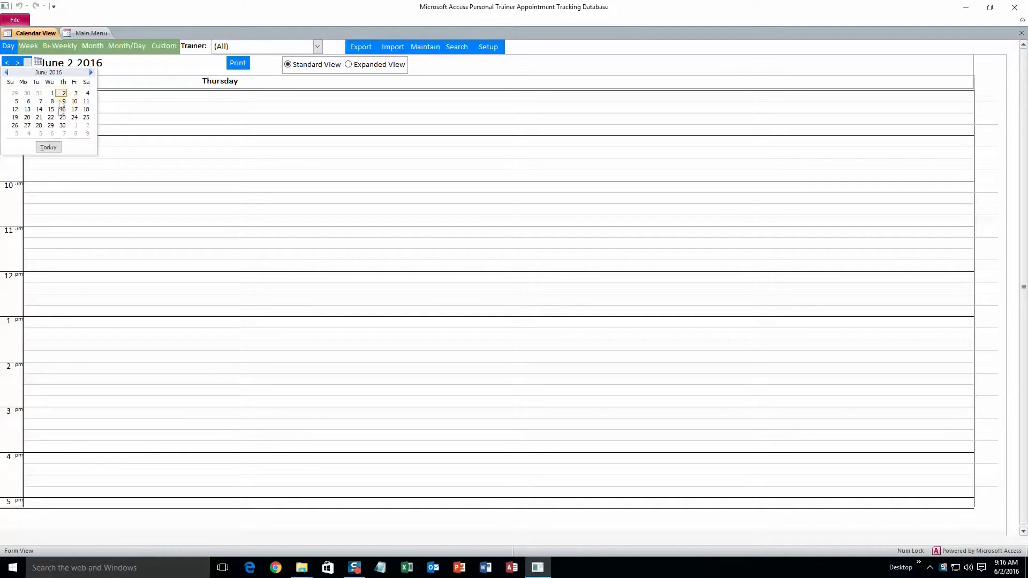
{"action": "left_click", "coordinate": [57, 150]}
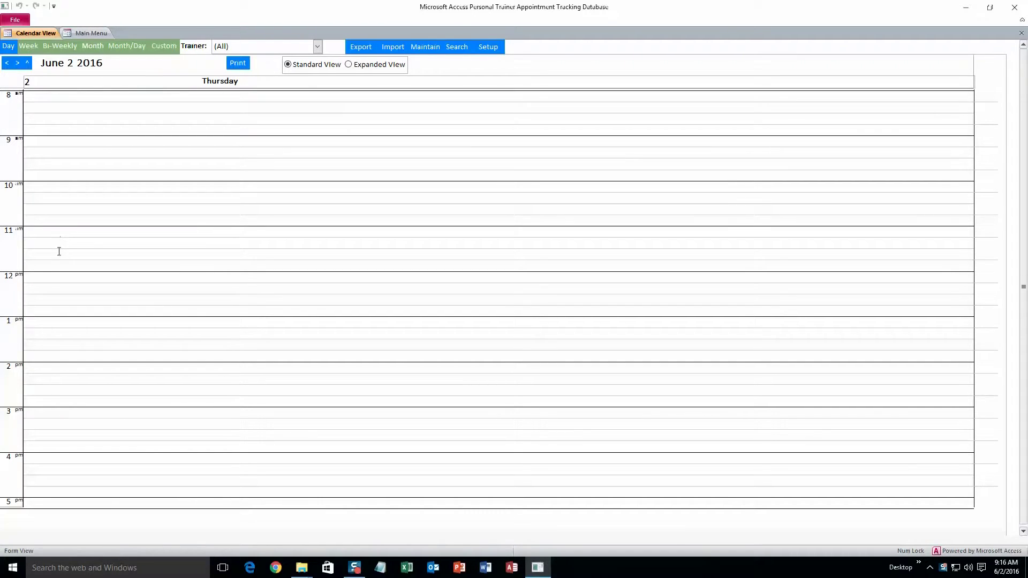
{"action": "left_click", "coordinate": [90, 280]}
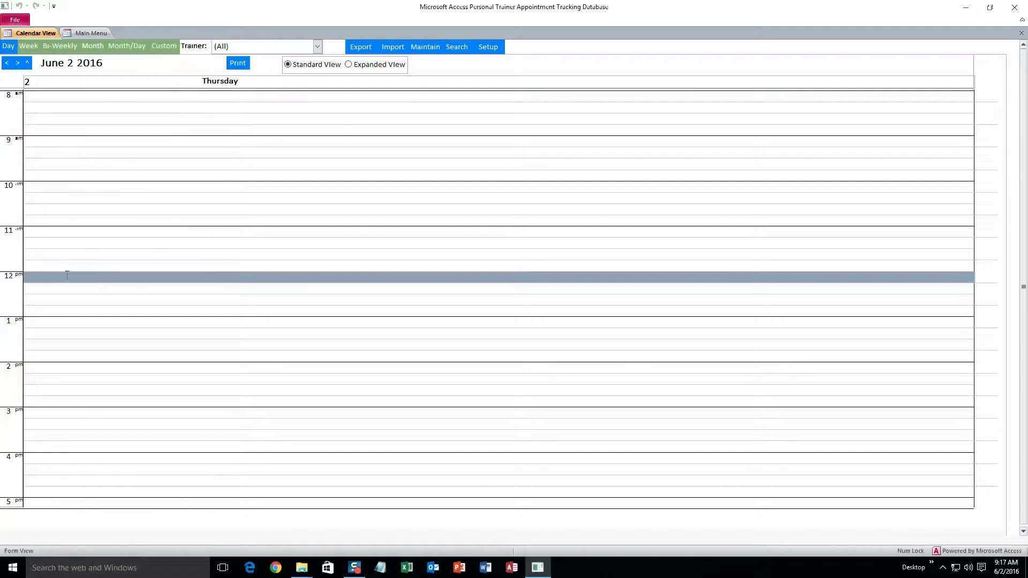
{"action": "double_click", "coordinate": [67, 275]}
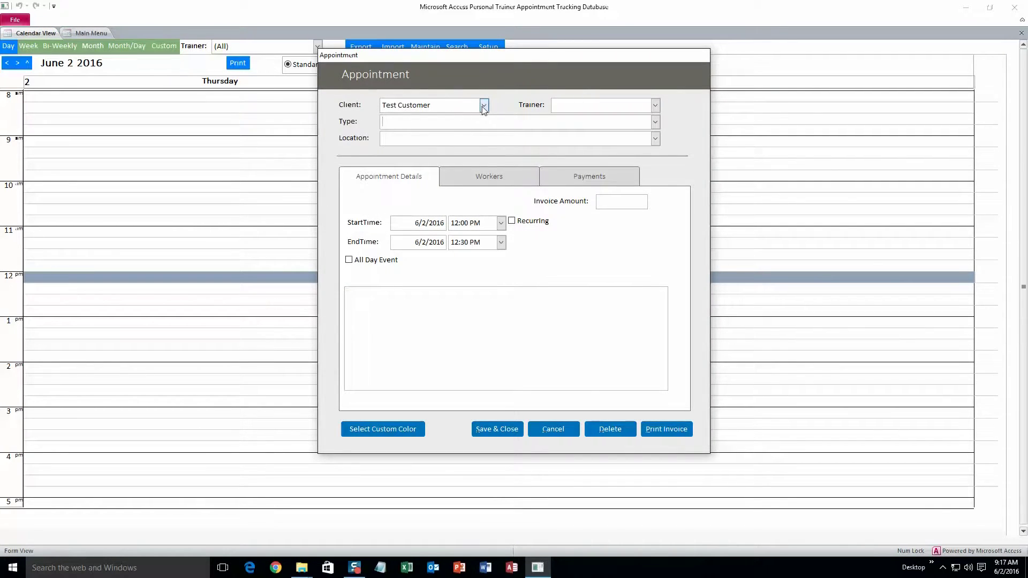
Set the appointment's client John Smith, Trainer 1, type Individual and Location 1
{"action": "left_click", "coordinate": [483, 106]}
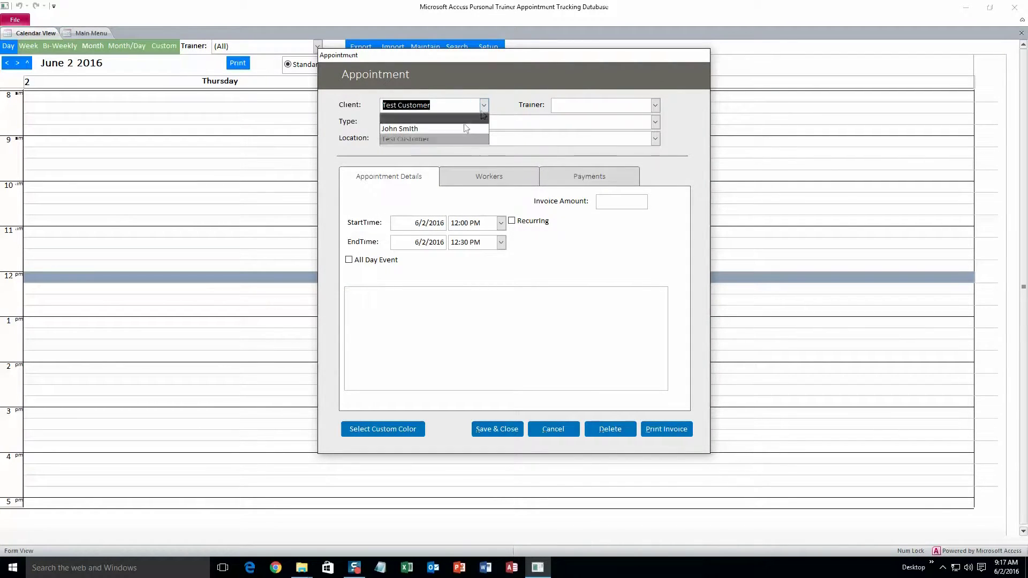
{"action": "left_click", "coordinate": [424, 131]}
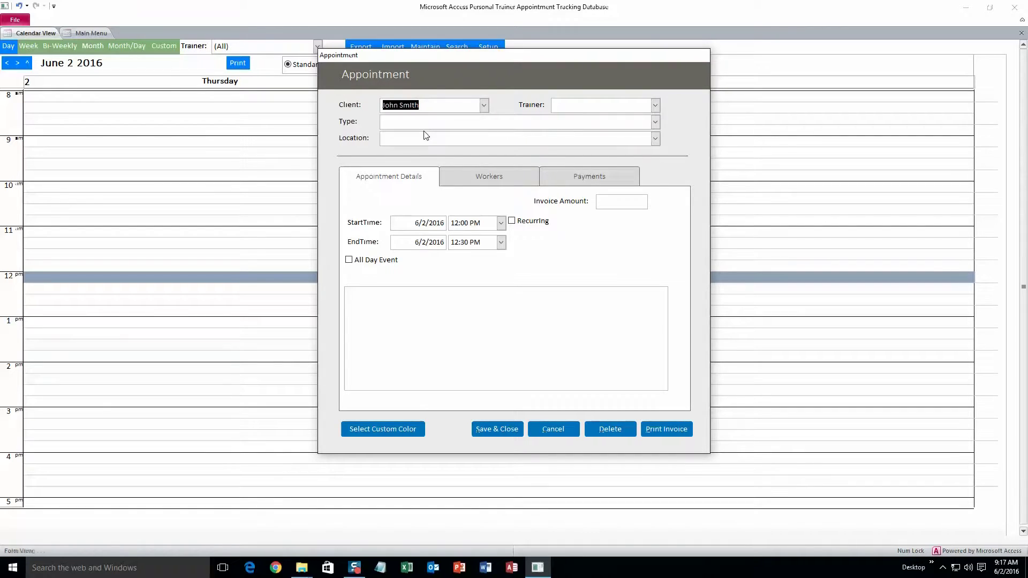
{"action": "left_click", "coordinate": [655, 105]}
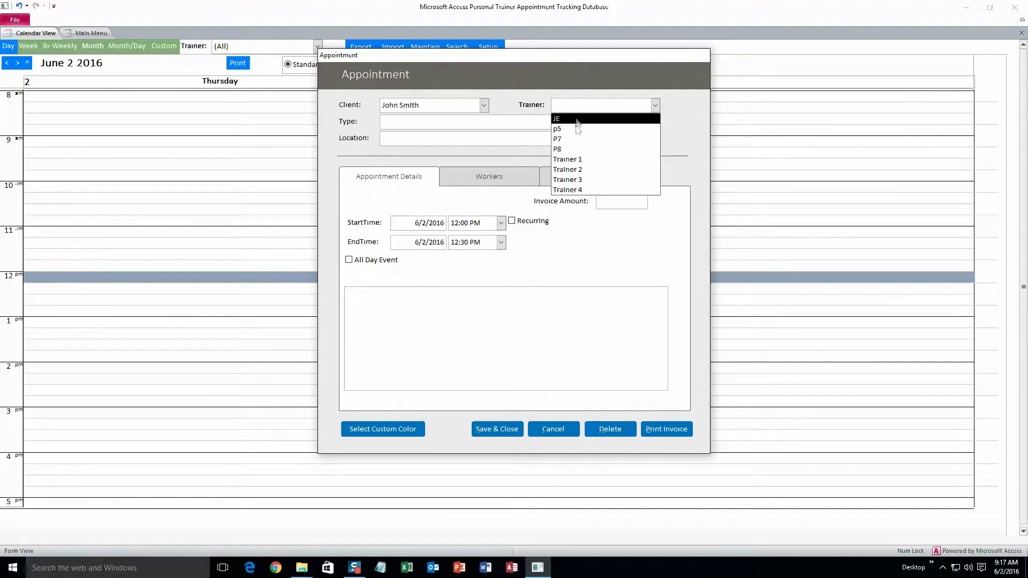
{"action": "left_click", "coordinate": [576, 159]}
{"action": "left_click", "coordinate": [655, 122]}
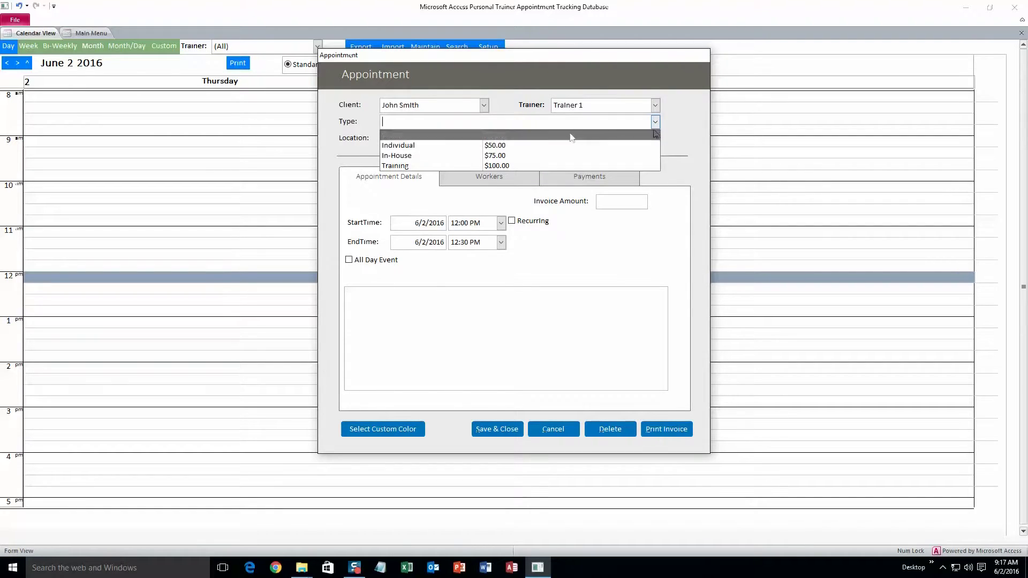
{"action": "left_click", "coordinate": [461, 147]}
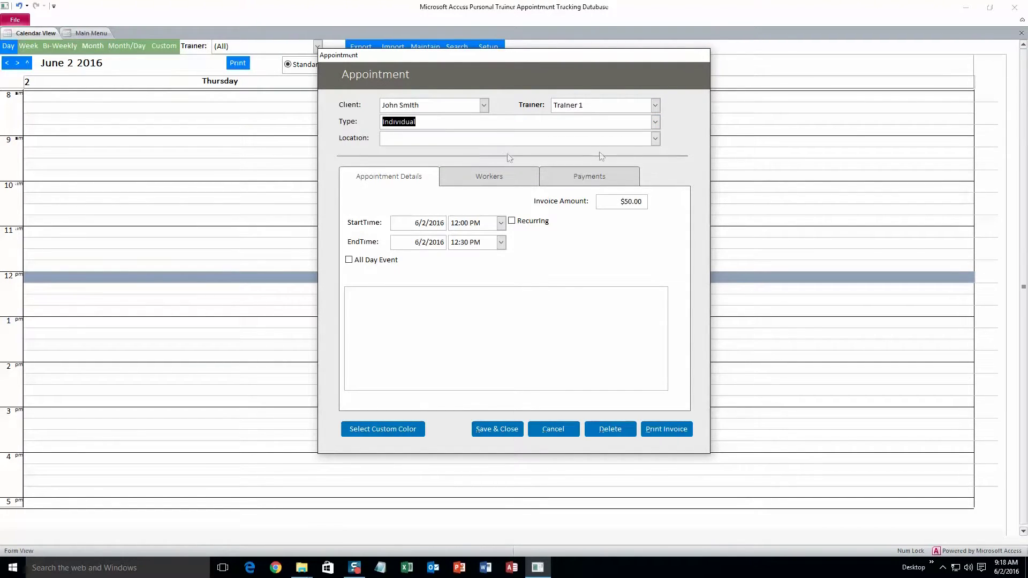
{"action": "left_click", "coordinate": [654, 138]}
{"action": "left_click", "coordinate": [529, 152]}
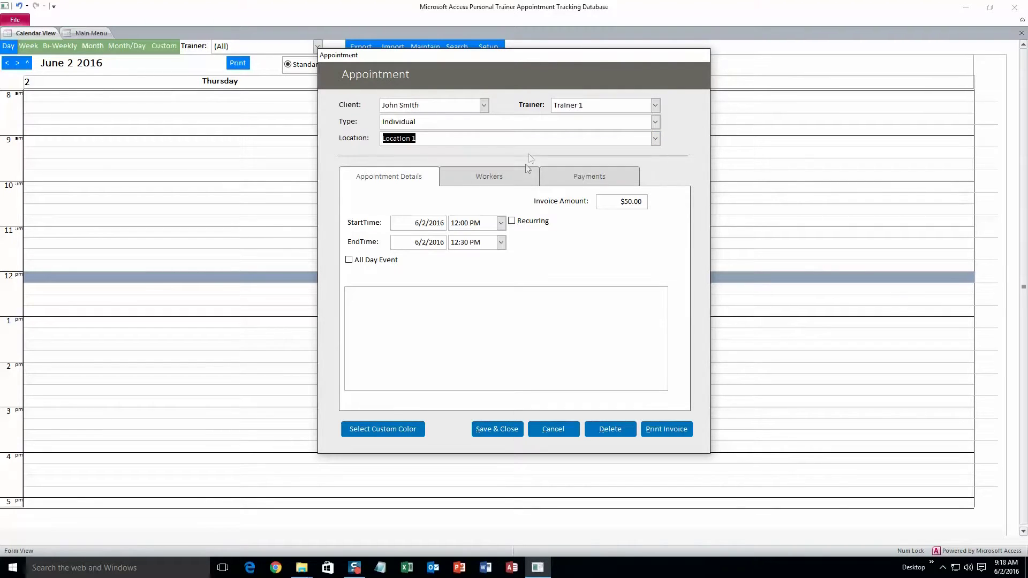
Add appointment notes, keep the 12:00 PM start, and review the Workers and Payments tabs
{"action": "left_click", "coordinate": [407, 324]}
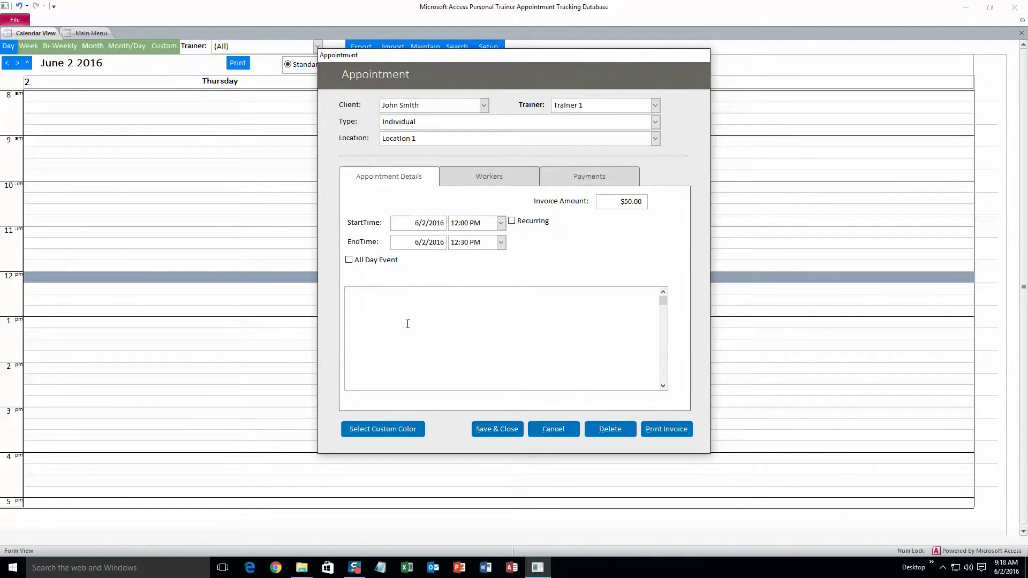
{"action": "type", "text": "hoasdng"}
{"action": "type", "text": "fiuanrgiudfb"}
{"action": "left_click", "coordinate": [501, 223]}
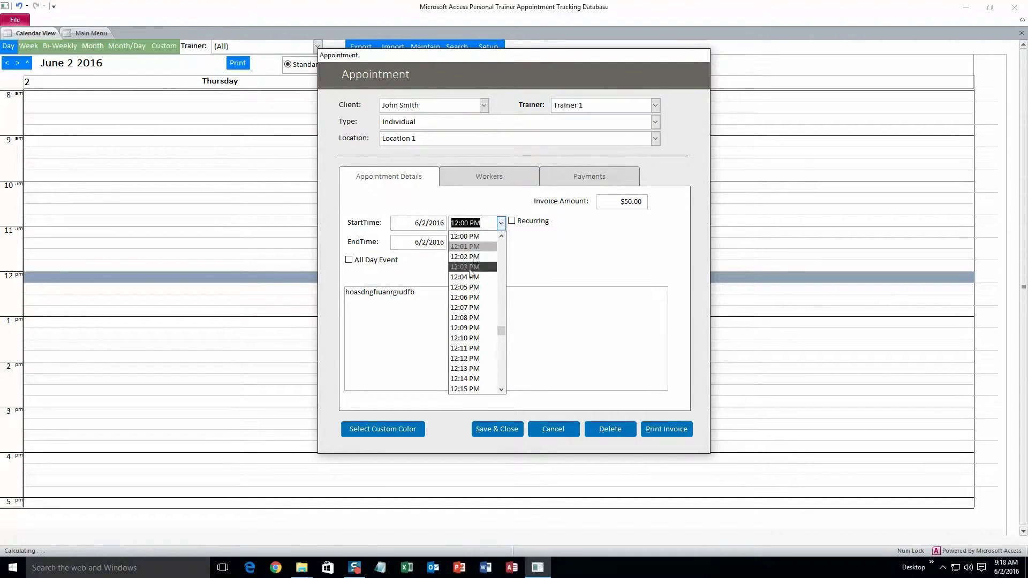
{"action": "left_click", "coordinate": [492, 237]}
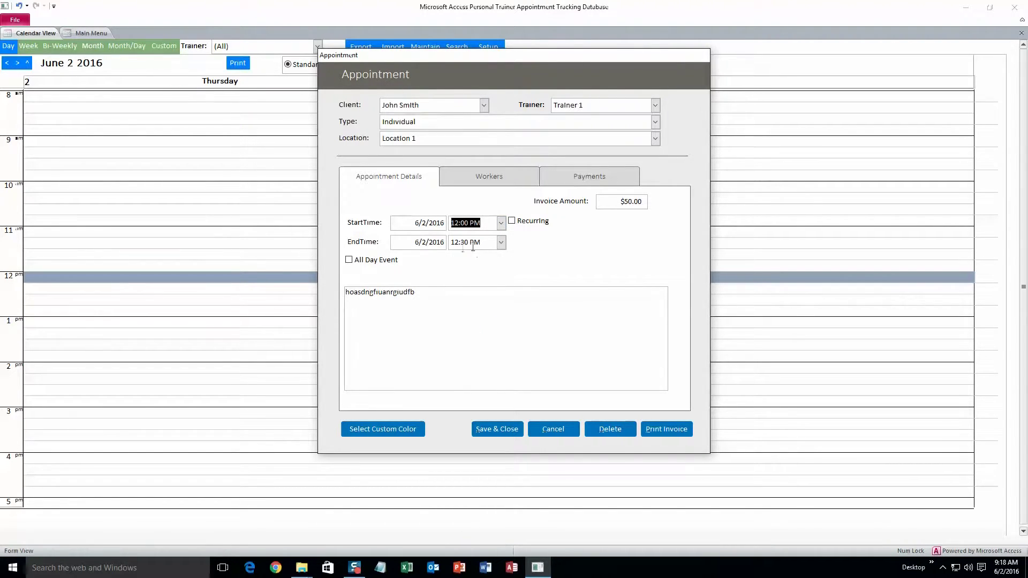
{"action": "left_click", "coordinate": [478, 179]}
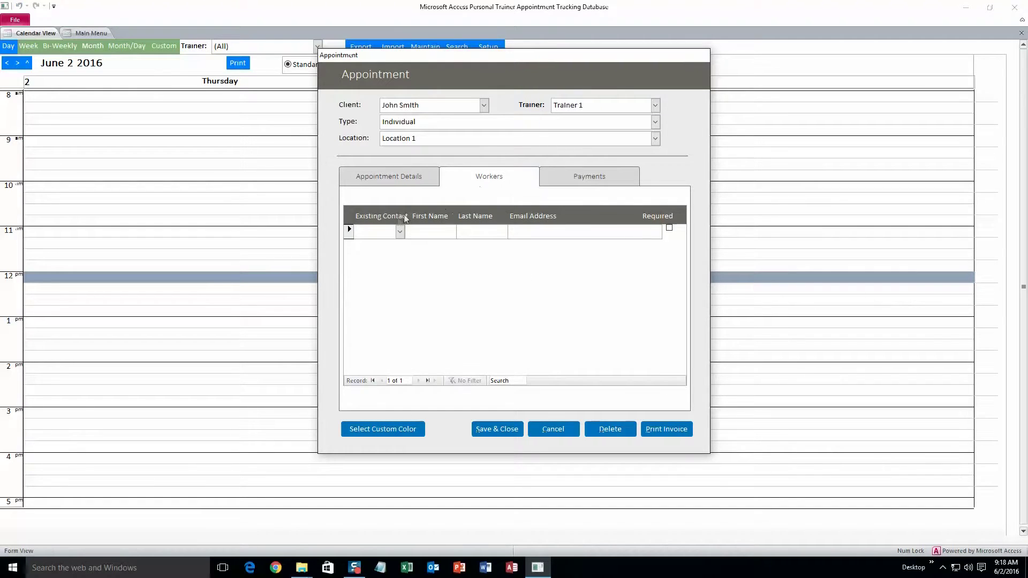
{"action": "left_click", "coordinate": [575, 177]}
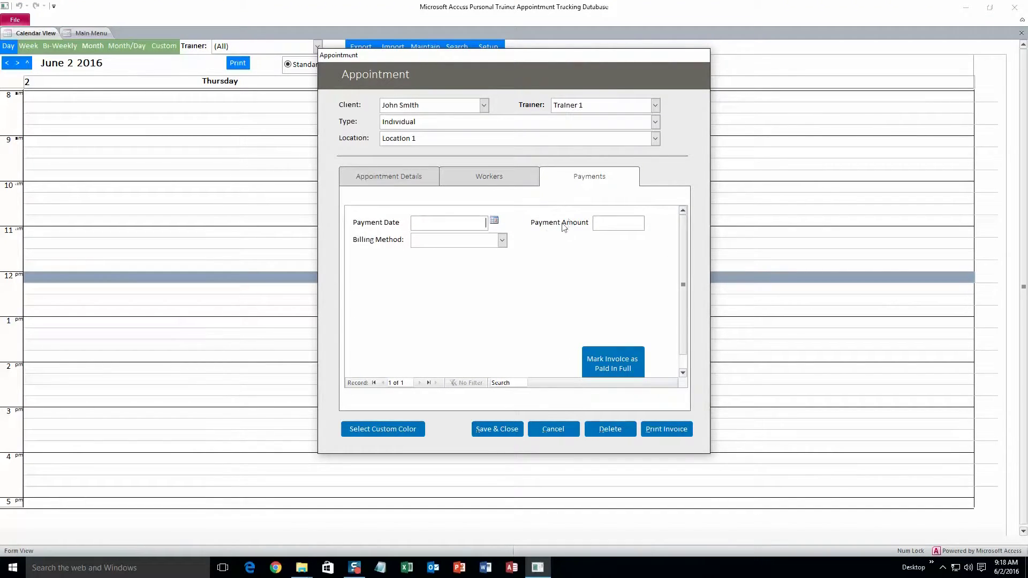
{"action": "left_click", "coordinate": [407, 179]}
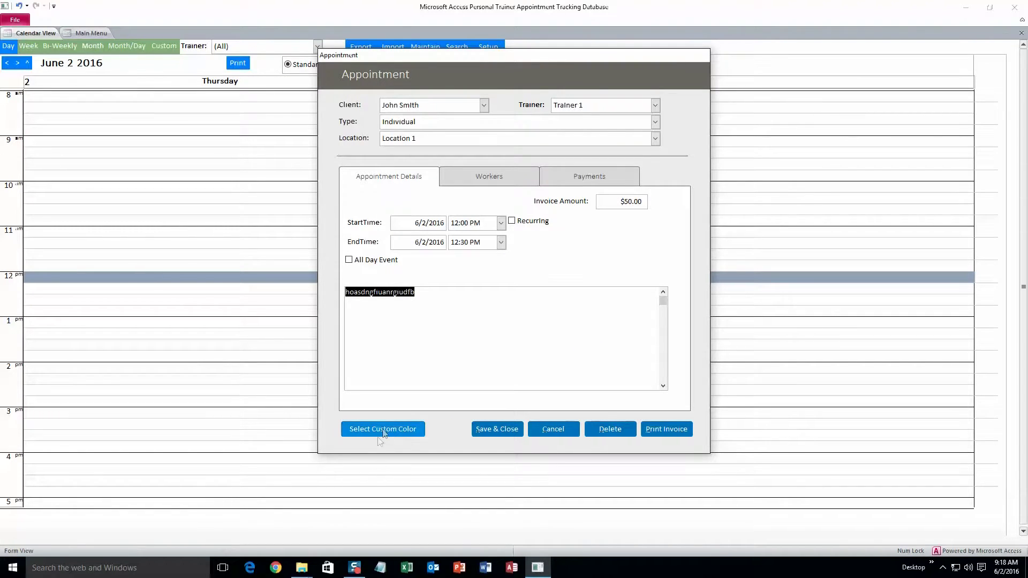
Colour the appointment blue, save it, and select the empty slot below it
{"action": "left_click", "coordinate": [384, 428]}
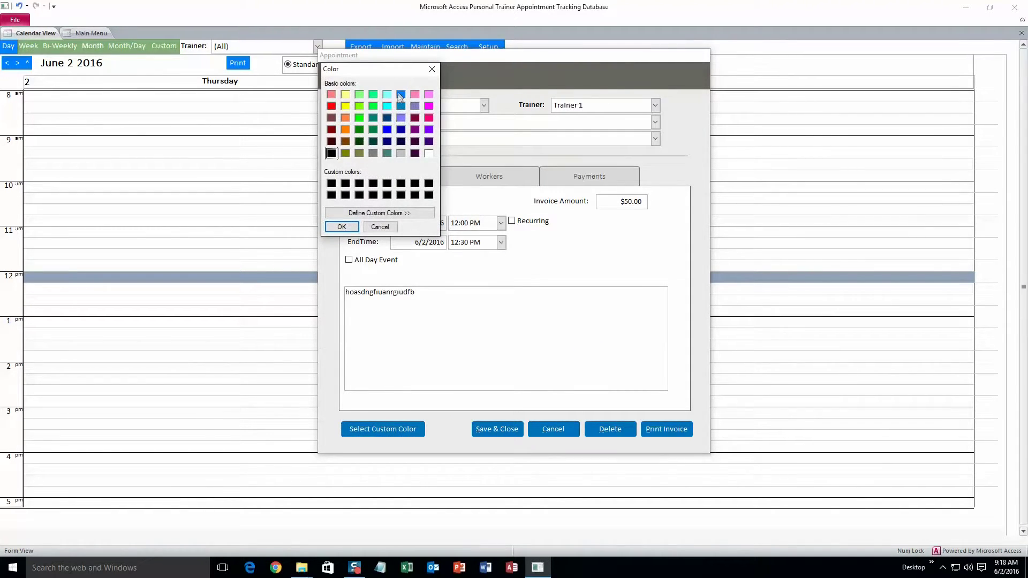
{"action": "left_click", "coordinate": [400, 94]}
{"action": "left_click", "coordinate": [347, 227]}
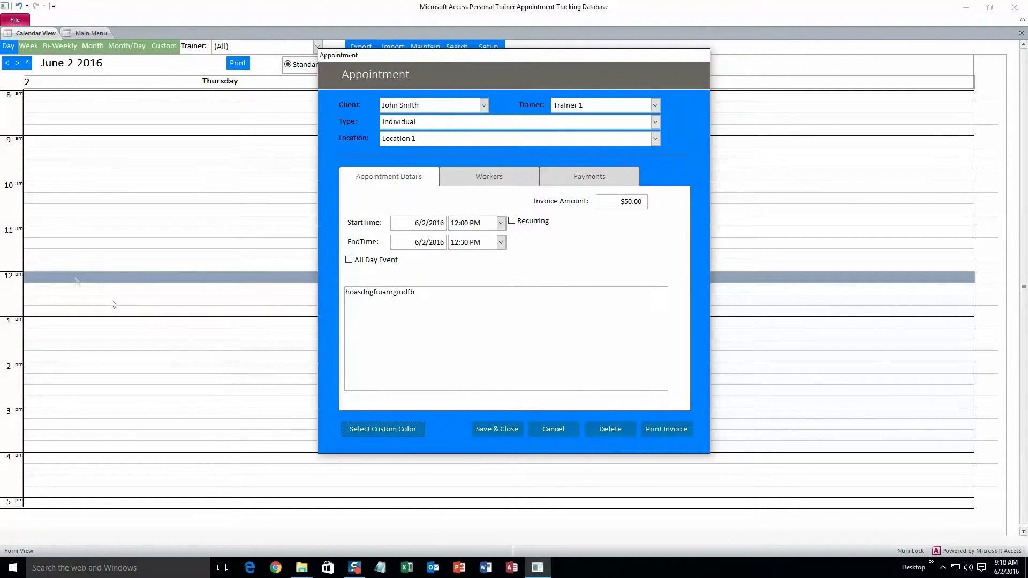
{"action": "left_click", "coordinate": [502, 430]}
{"action": "left_click", "coordinate": [185, 310]}
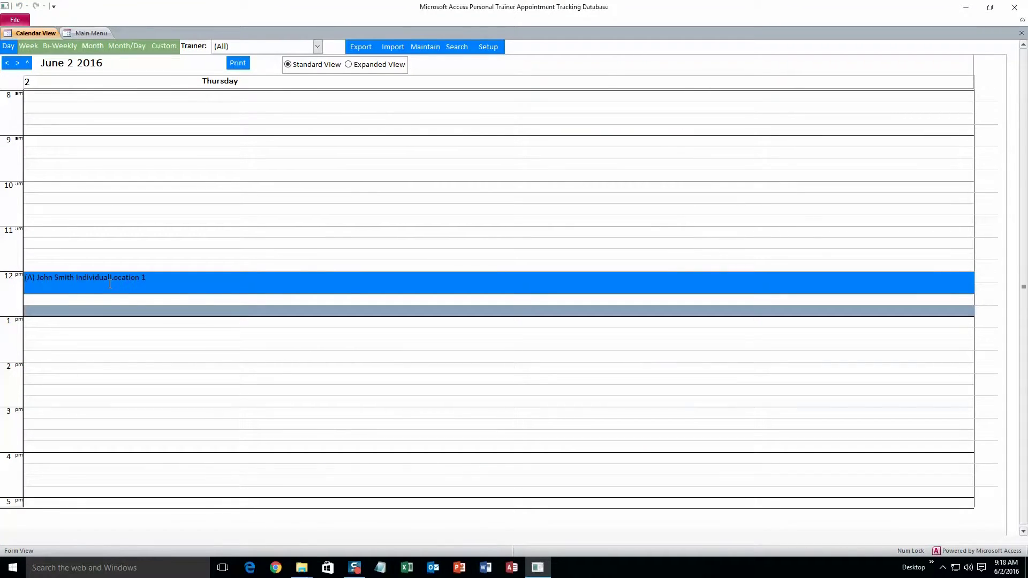
{"action": "left_click_drag", "start_coordinate": [110, 283], "coordinate": [111, 289]}
{"action": "left_click", "coordinate": [107, 304]}
Switch the calendar through Week to Month/Day view with the day panel on June 2
{"action": "left_click", "coordinate": [25, 49]}
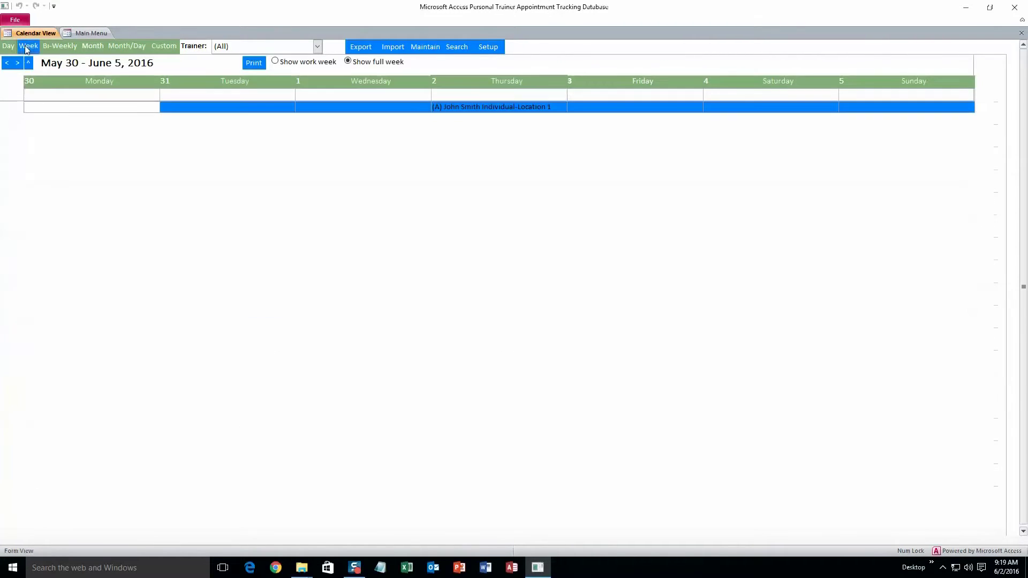
{"action": "left_click", "coordinate": [59, 48]}
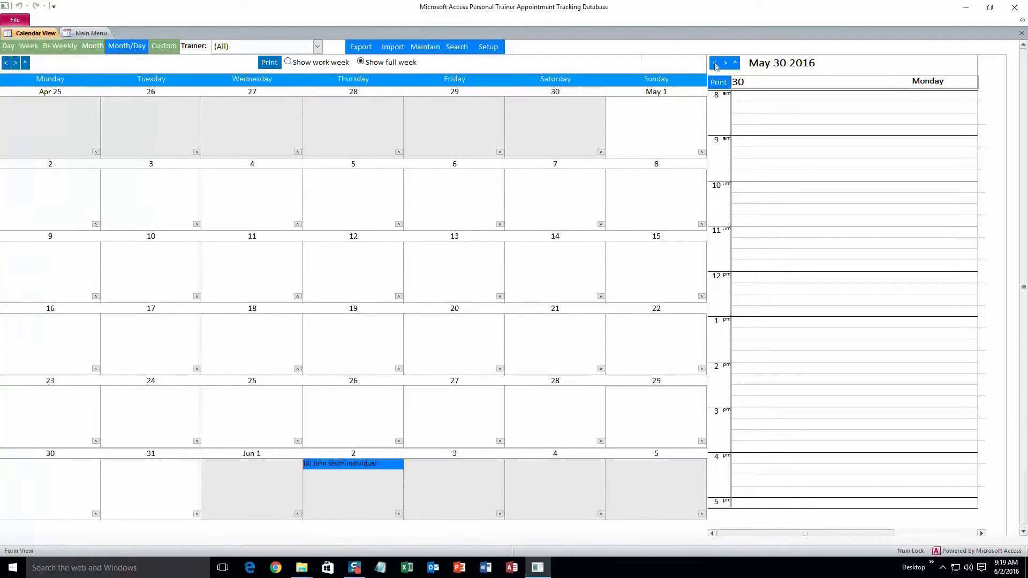
{"action": "left_click", "coordinate": [725, 64]}
{"action": "left_click", "coordinate": [725, 64]}
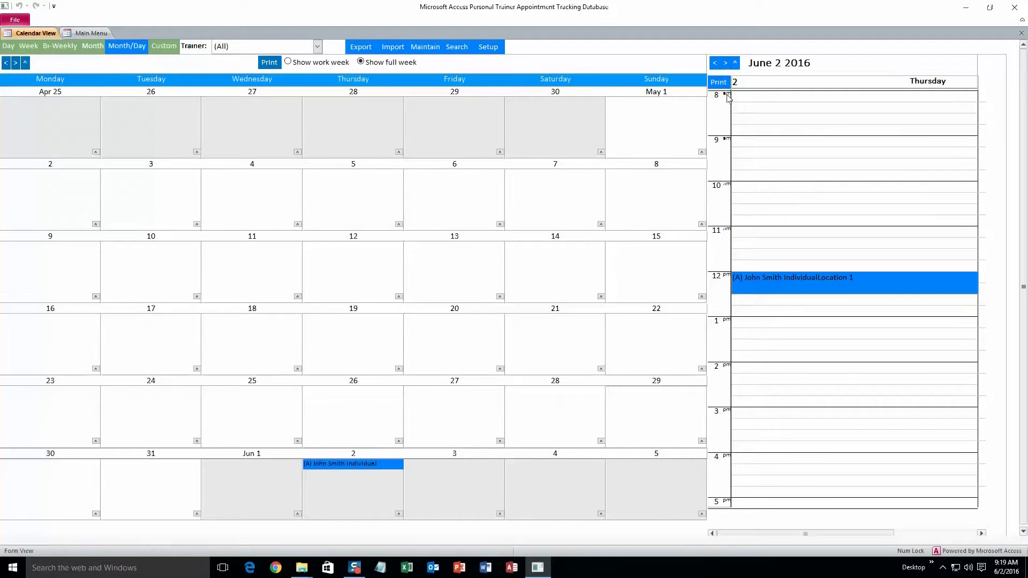
In the single-day calendar, filter by Trainer 1, then Trainer 2, then Trainer 1 again
{"action": "left_click", "coordinate": [9, 46]}
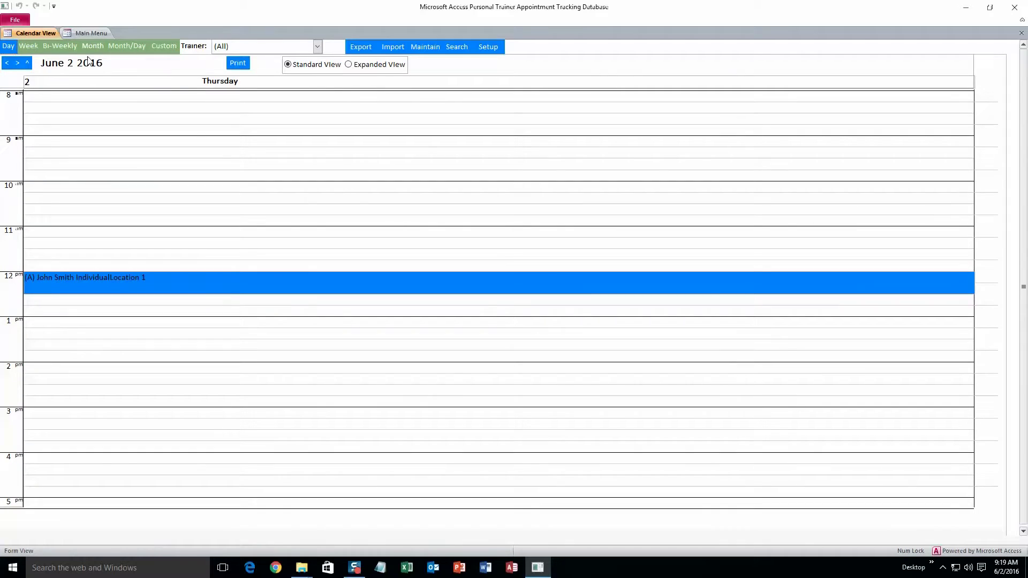
{"action": "left_click", "coordinate": [318, 48]}
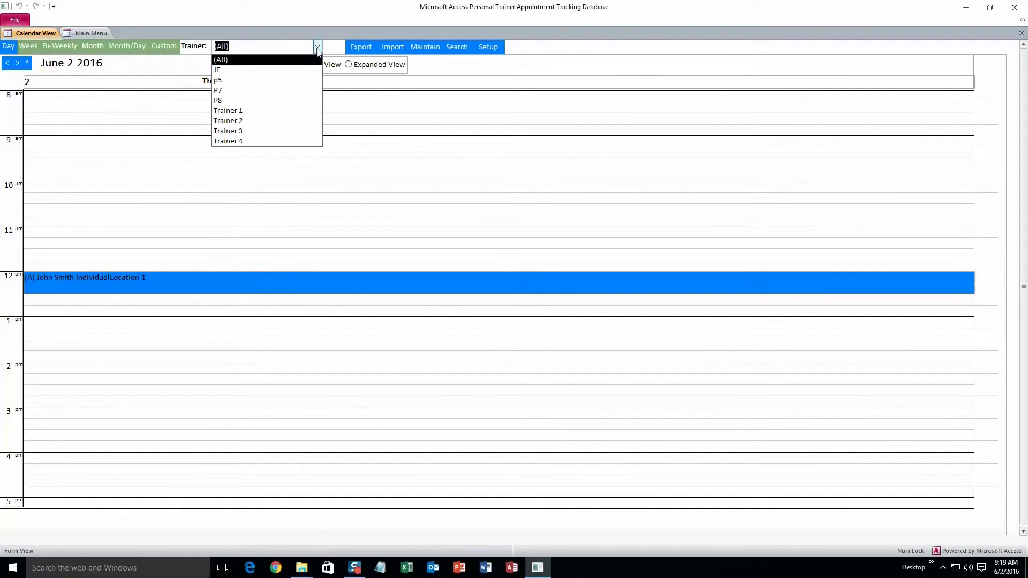
{"action": "left_click", "coordinate": [257, 113]}
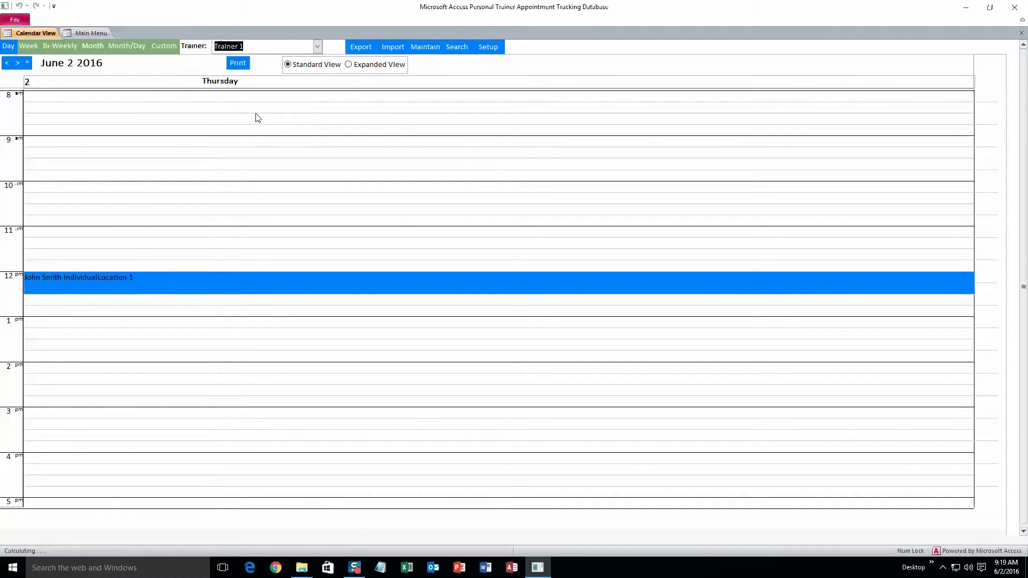
{"action": "left_click", "coordinate": [317, 46]}
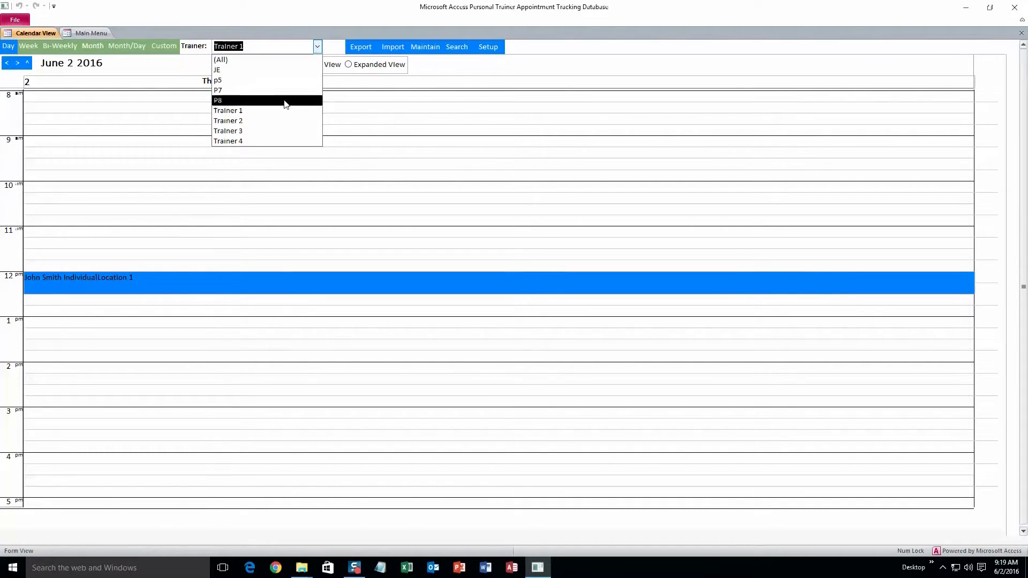
{"action": "left_click", "coordinate": [281, 121]}
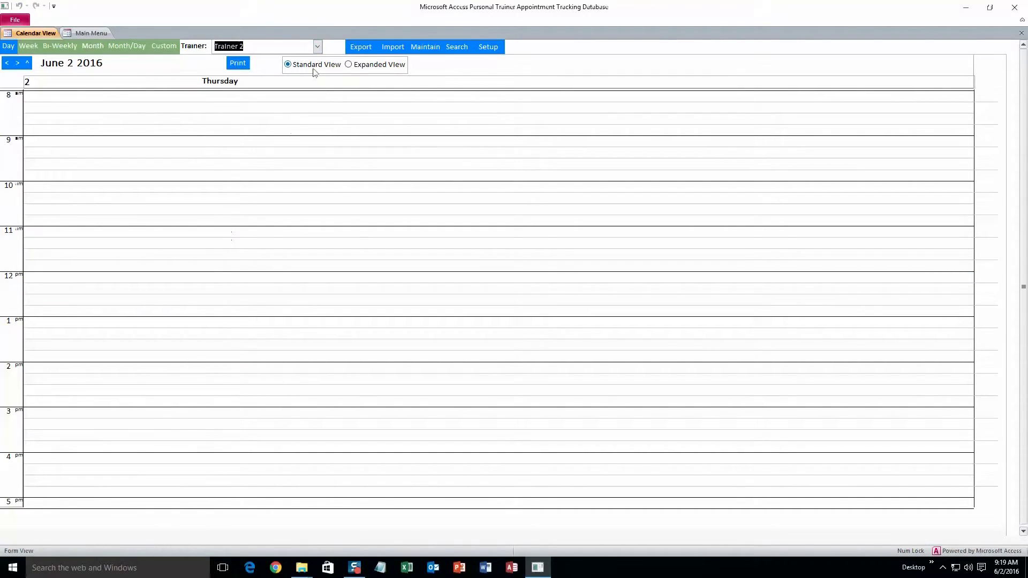
{"action": "left_click", "coordinate": [318, 47]}
{"action": "left_click", "coordinate": [279, 111]}
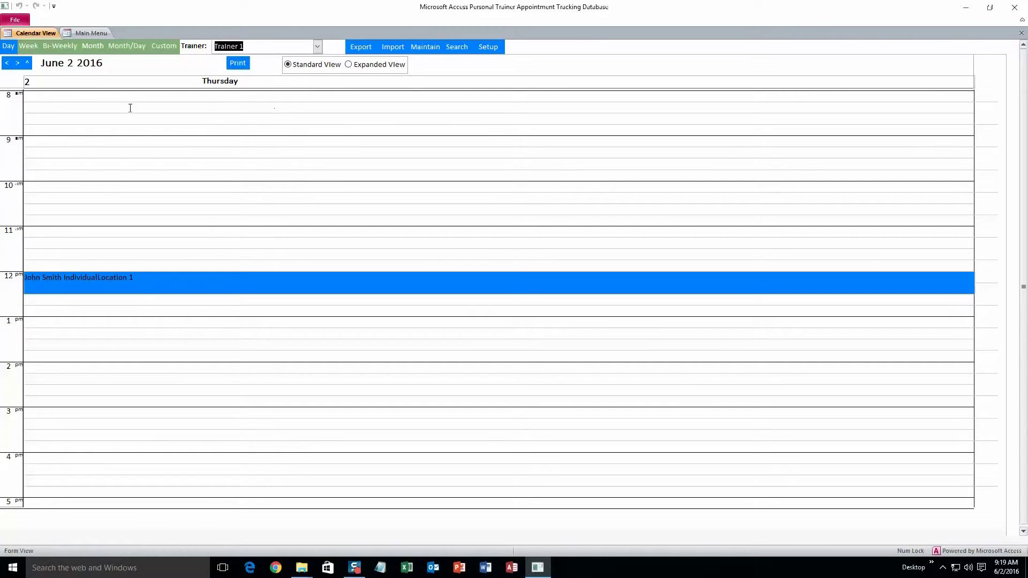
{"action": "left_click", "coordinate": [72, 33]}
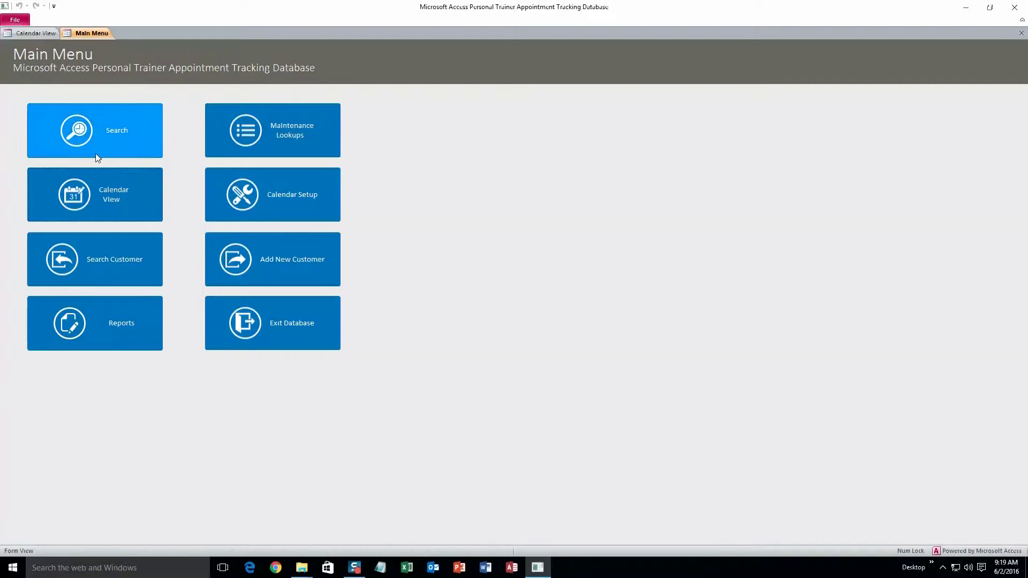
Search appointments by Trainer 1 and open John Smith's result in the June 2 calendar
{"action": "left_click", "coordinate": [115, 137]}
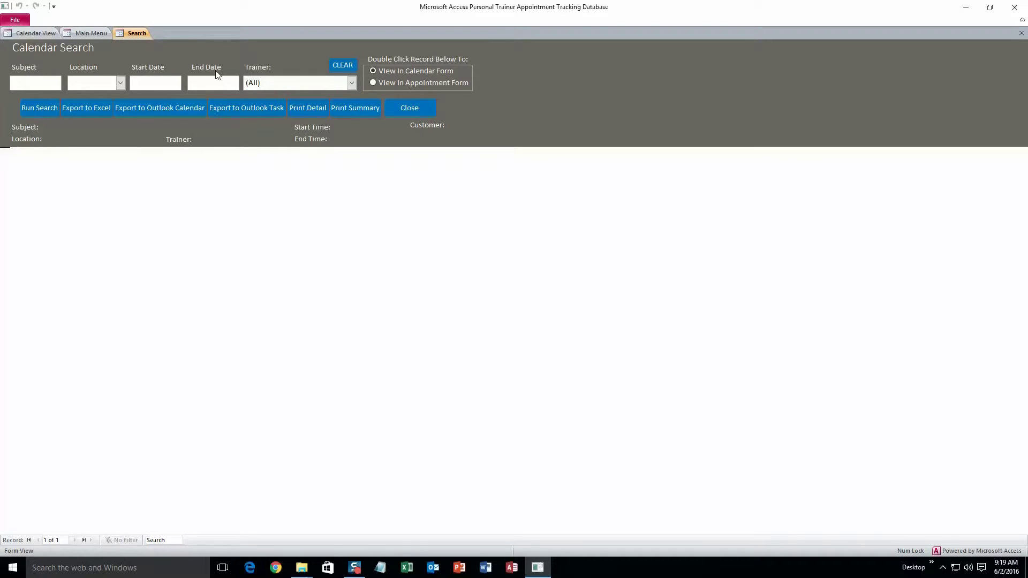
{"action": "left_click", "coordinate": [350, 84]}
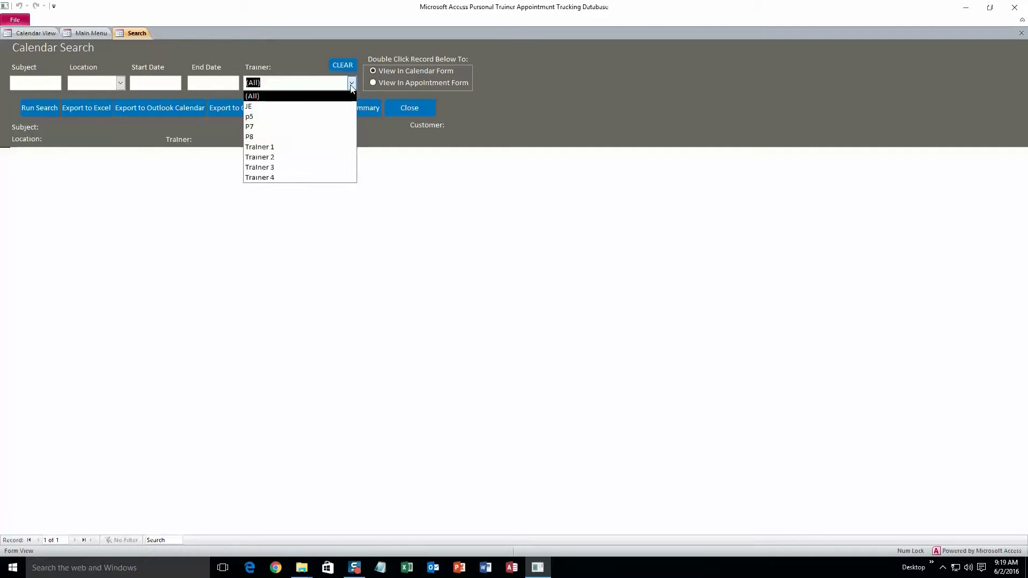
{"action": "left_click", "coordinate": [274, 147]}
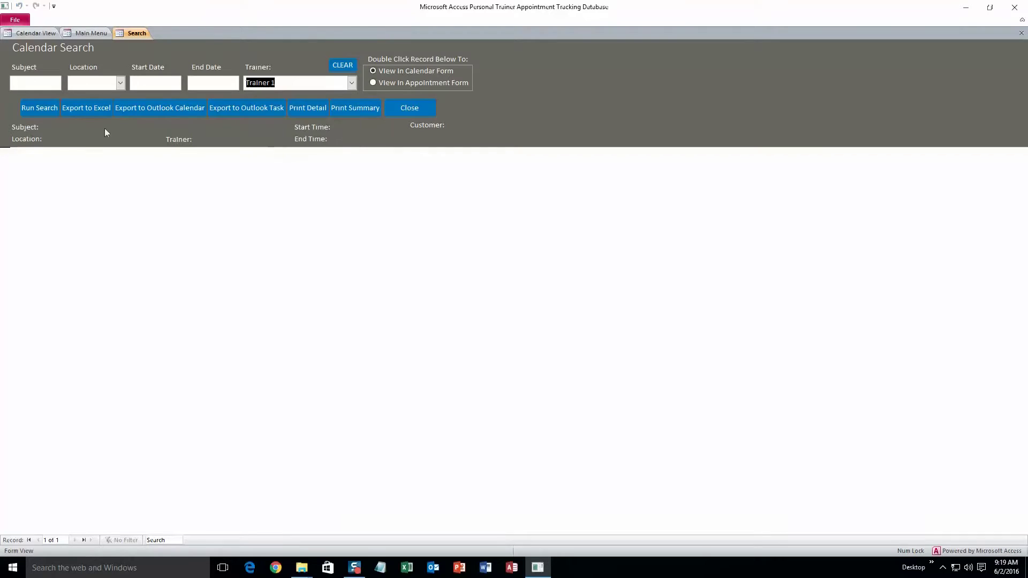
{"action": "left_click", "coordinate": [45, 112]}
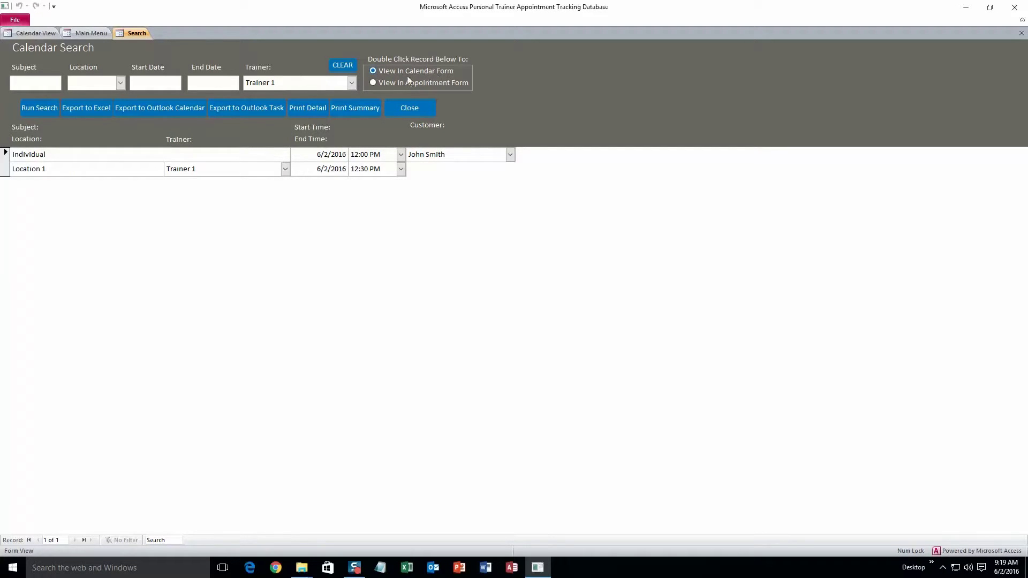
{"action": "double_click", "coordinate": [199, 154]}
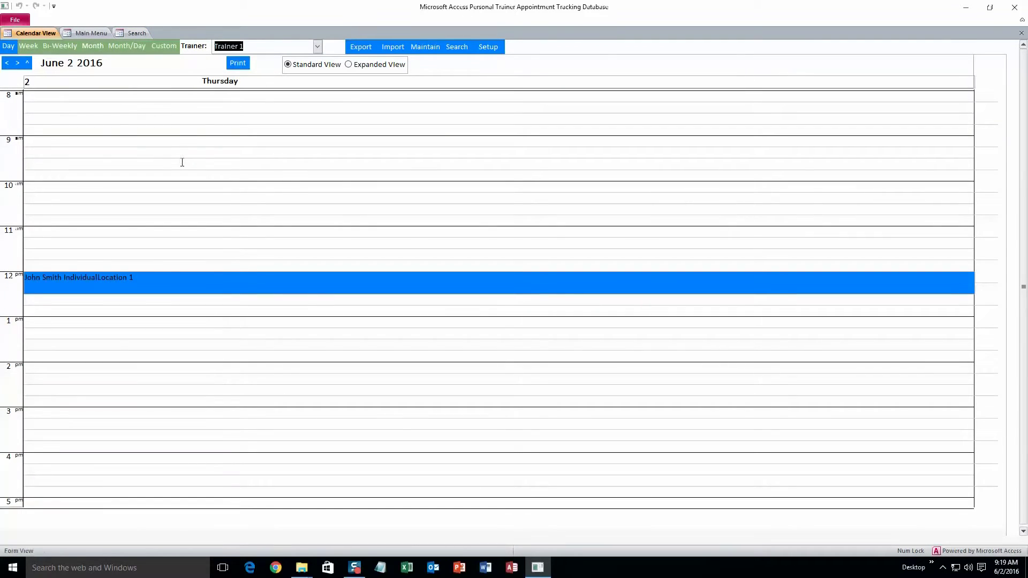
Set search results to View In Appointment Form, then open and save John Smith's appointment
{"action": "left_click", "coordinate": [133, 33]}
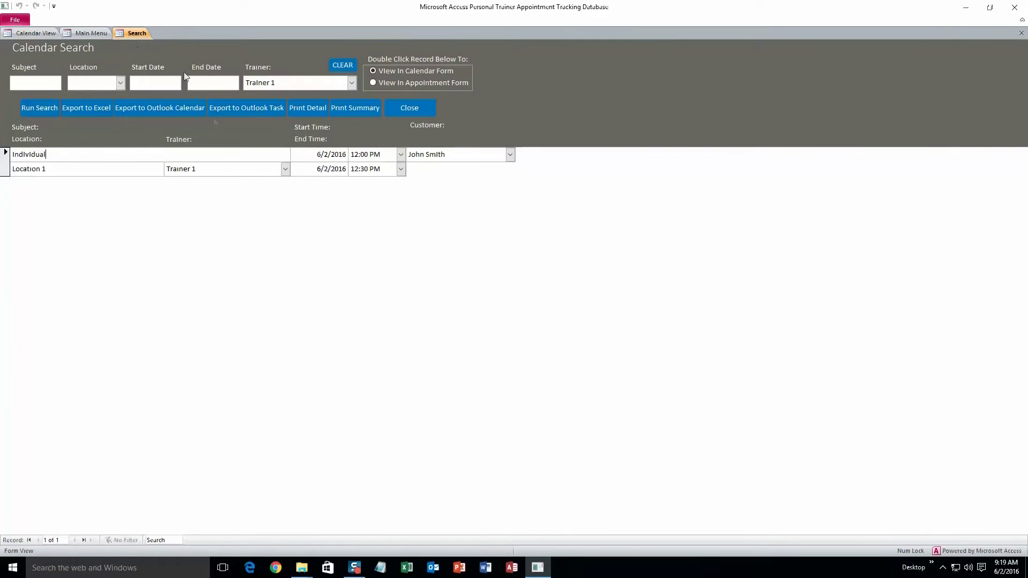
{"action": "left_click", "coordinate": [375, 82]}
{"action": "double_click", "coordinate": [136, 162]}
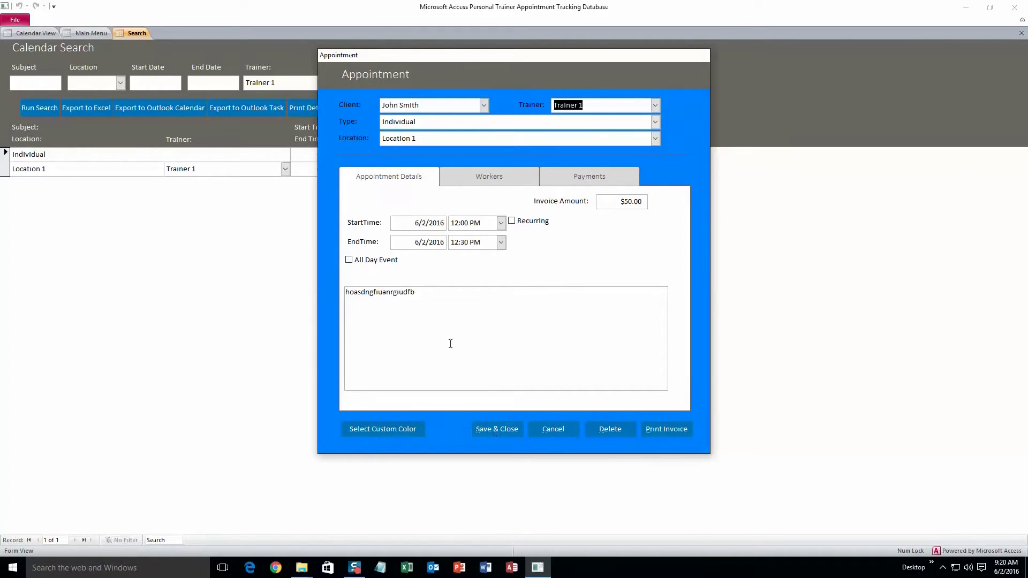
{"action": "left_click", "coordinate": [497, 429]}
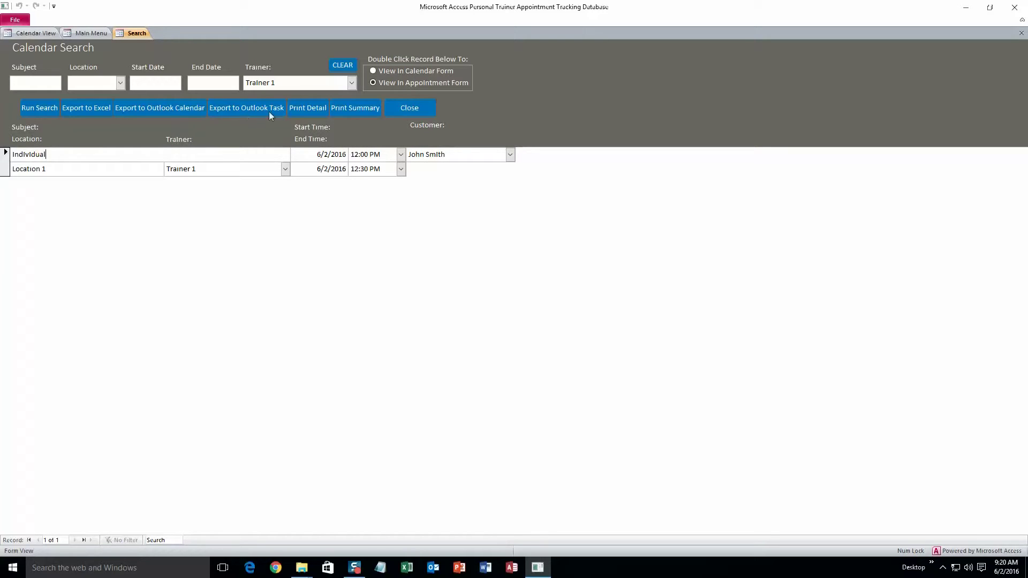
Preview the detailed report of the Trainer 1 search results, then the summary report
{"action": "left_click", "coordinate": [320, 111]}
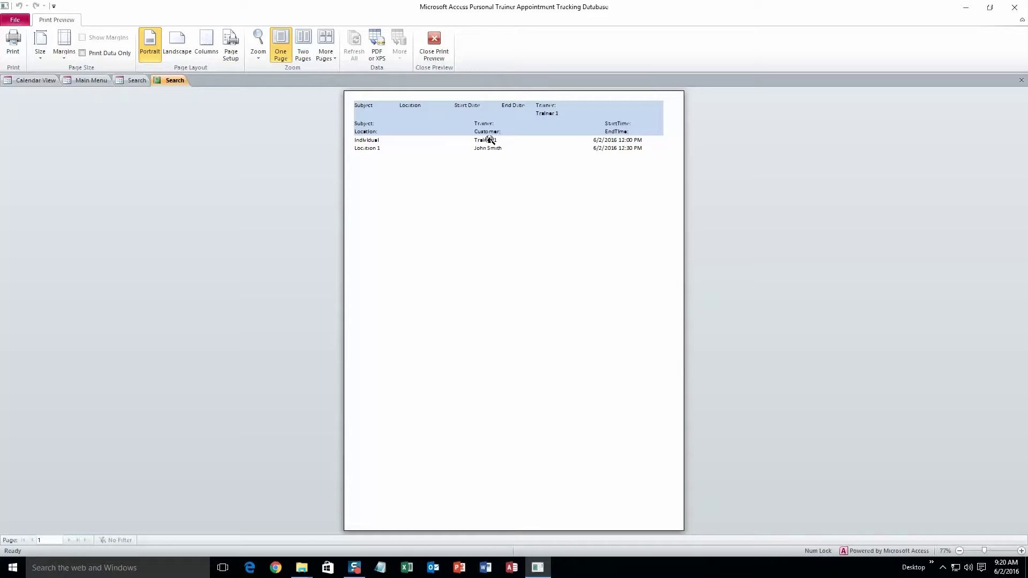
{"action": "left_click", "coordinate": [140, 81]}
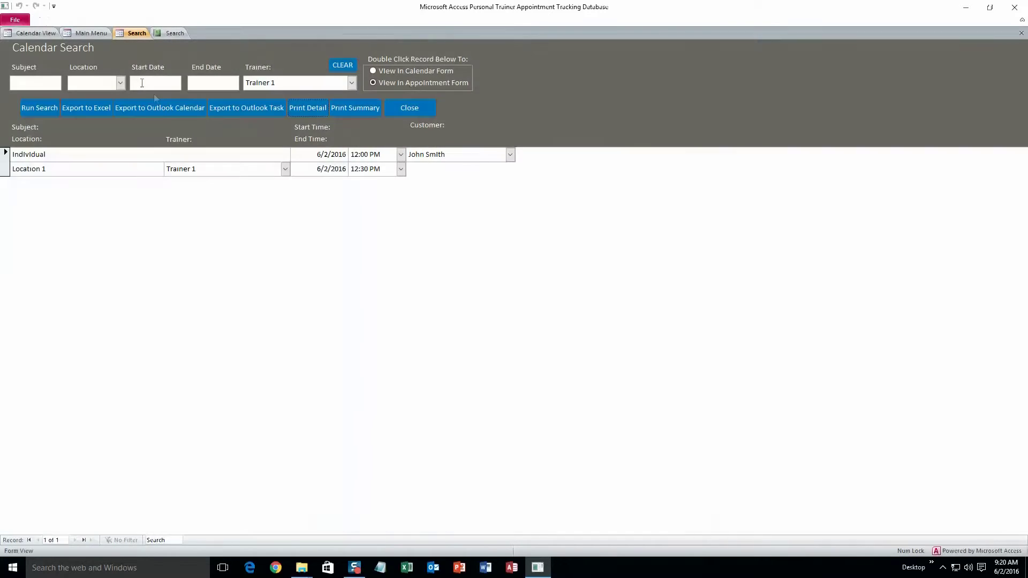
{"action": "left_click", "coordinate": [294, 109]}
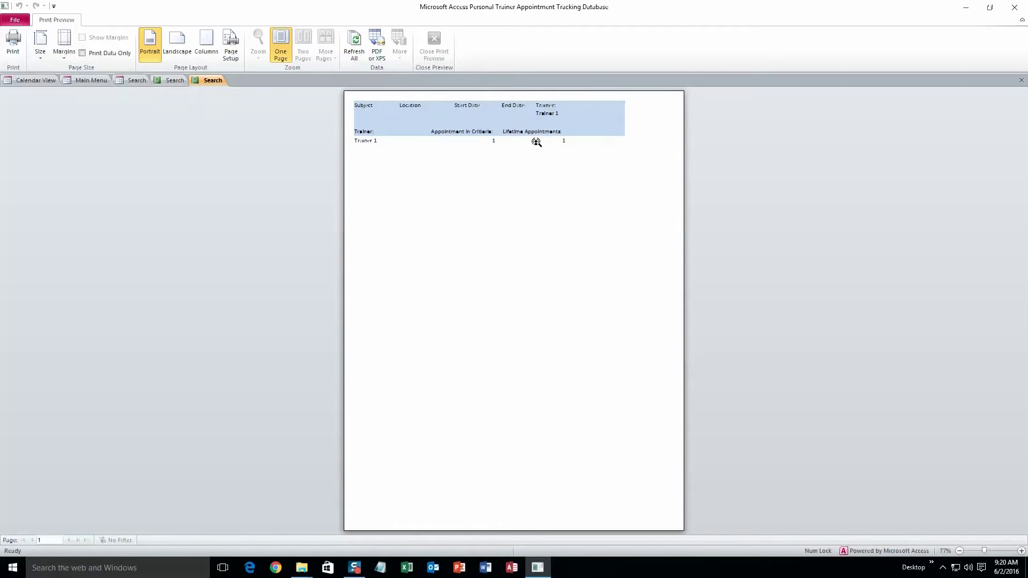
Re-preview the Trainer 1 summary report showing one appointment and return to the Main Menu
{"action": "left_click", "coordinate": [140, 81]}
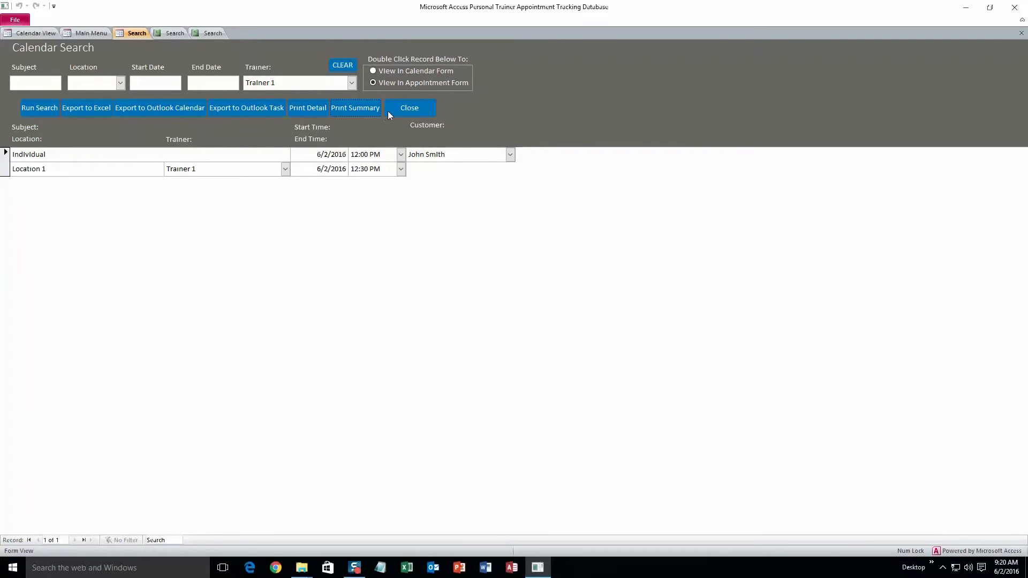
{"action": "left_click", "coordinate": [378, 111]}
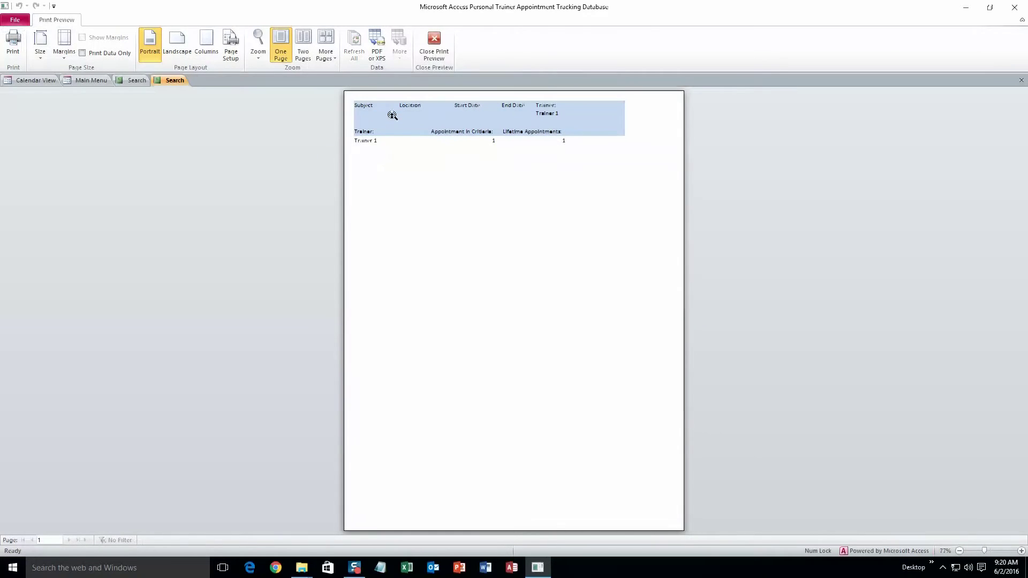
{"action": "left_click", "coordinate": [89, 83]}
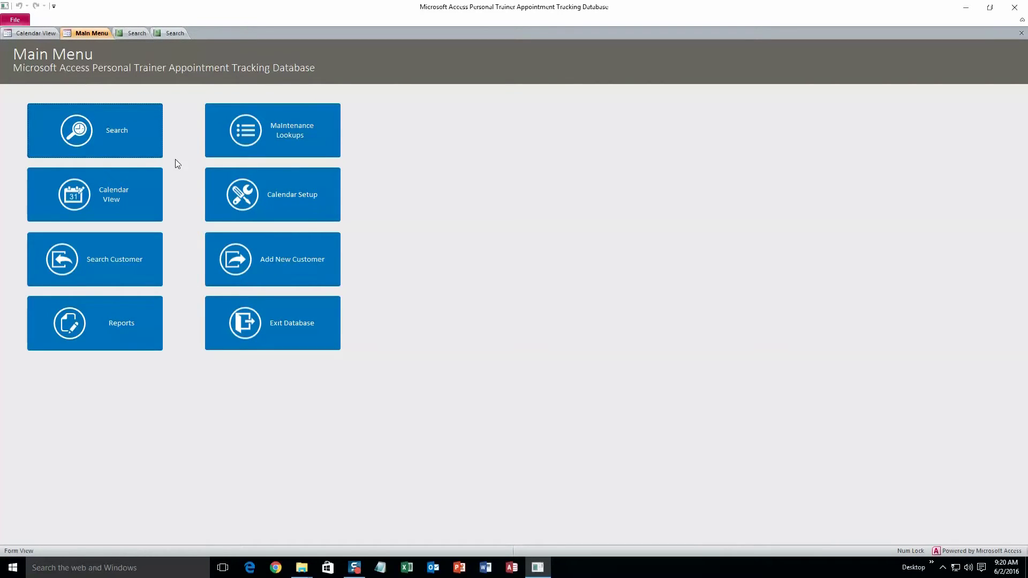
{"action": "left_click", "coordinate": [265, 142]}
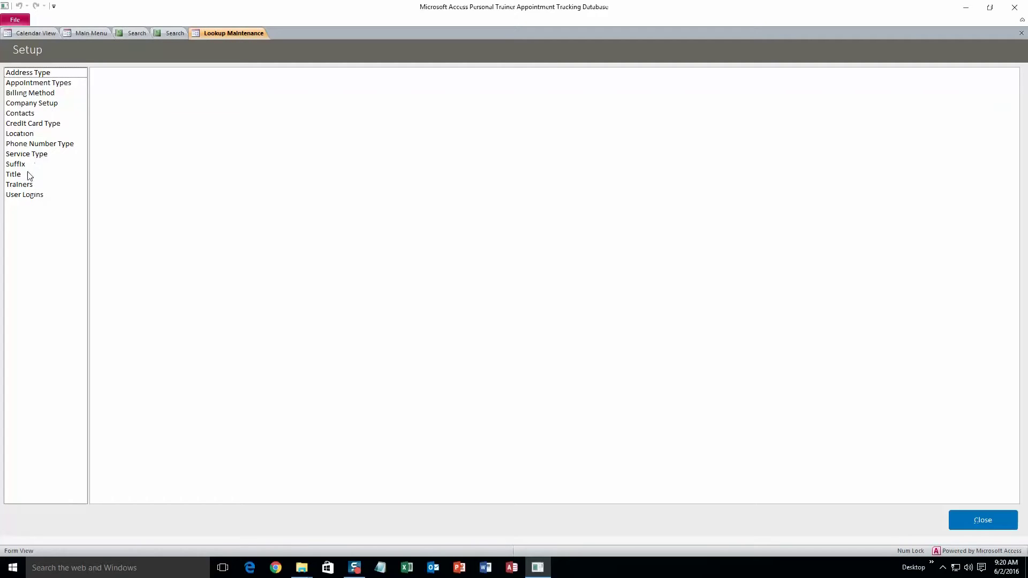
In the Location lookup list, rename Location 1 to 'Ames, IA' and add a 'New York' location
{"action": "left_click", "coordinate": [33, 134]}
{"action": "left_click", "coordinate": [142, 94]}
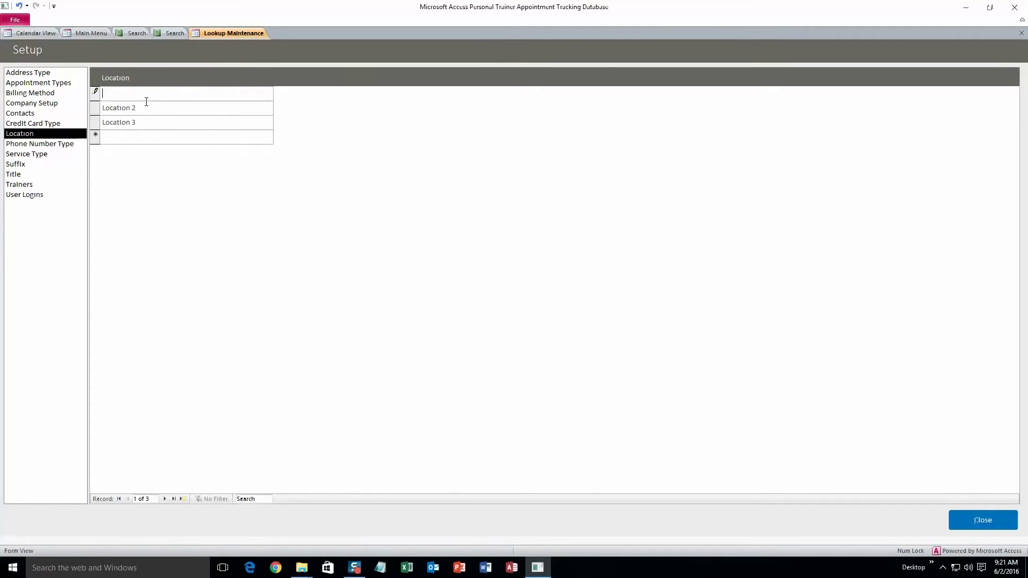
{"action": "type", "text": "Ames, IA"}
{"action": "left_click", "coordinate": [134, 135]}
{"action": "type", "text": "N"}
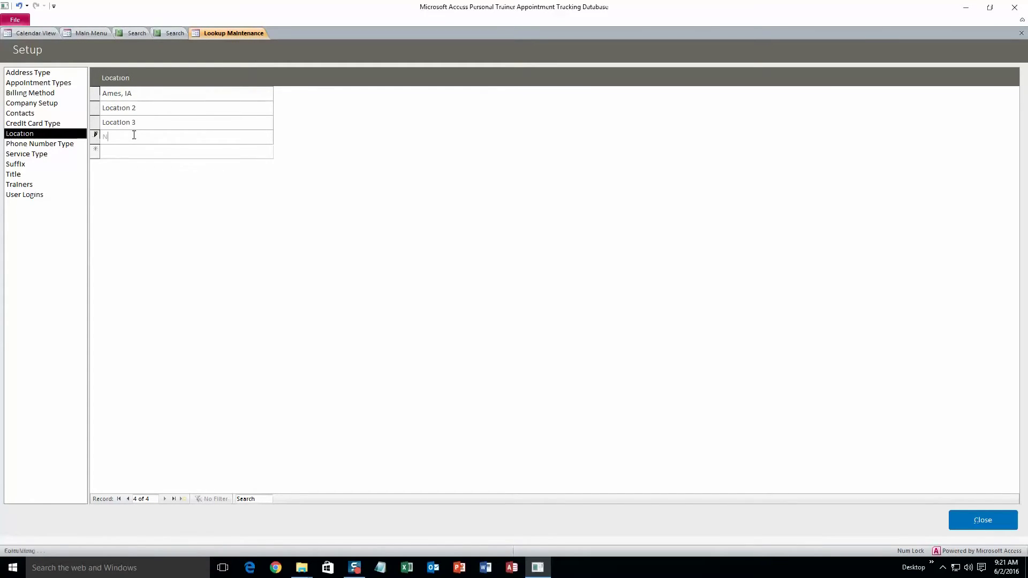
{"action": "type", "text": "ew York"}
{"action": "left_click", "coordinate": [1006, 519]}
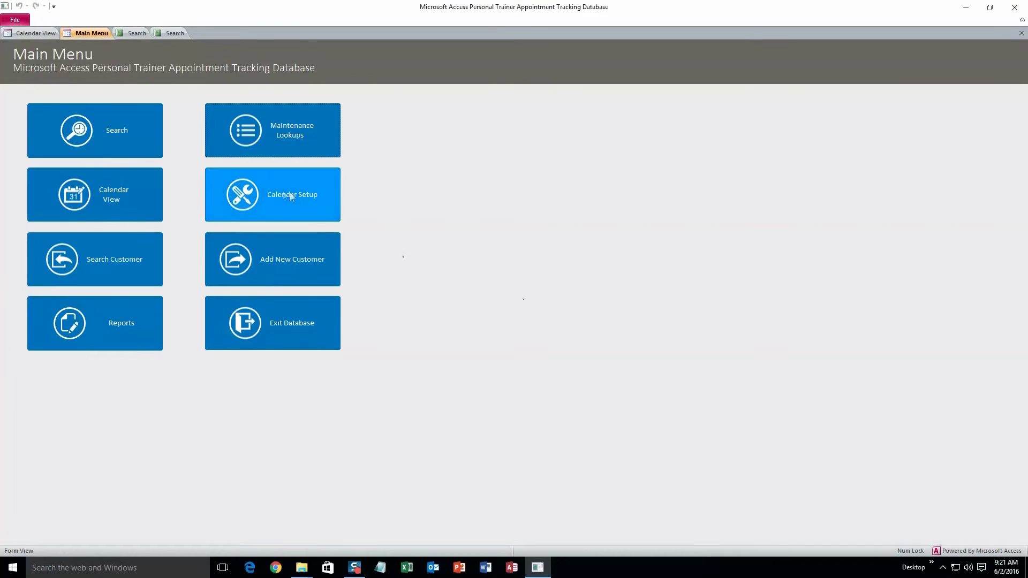
Start a June 2, 9 am appointment to check the Ames, IA and New York locations, then discard it
{"action": "left_click", "coordinate": [155, 185]}
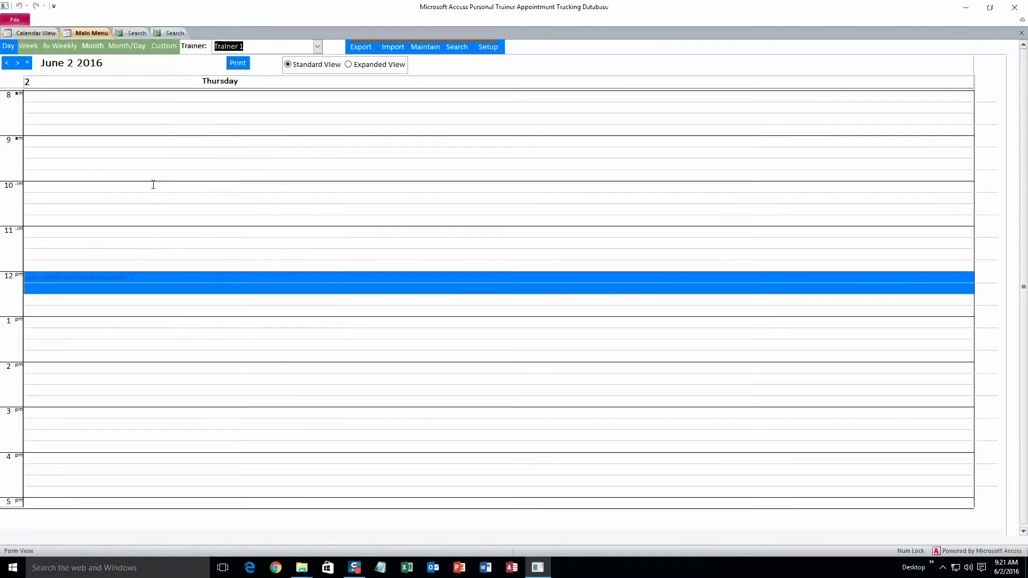
{"action": "double_click", "coordinate": [88, 143]}
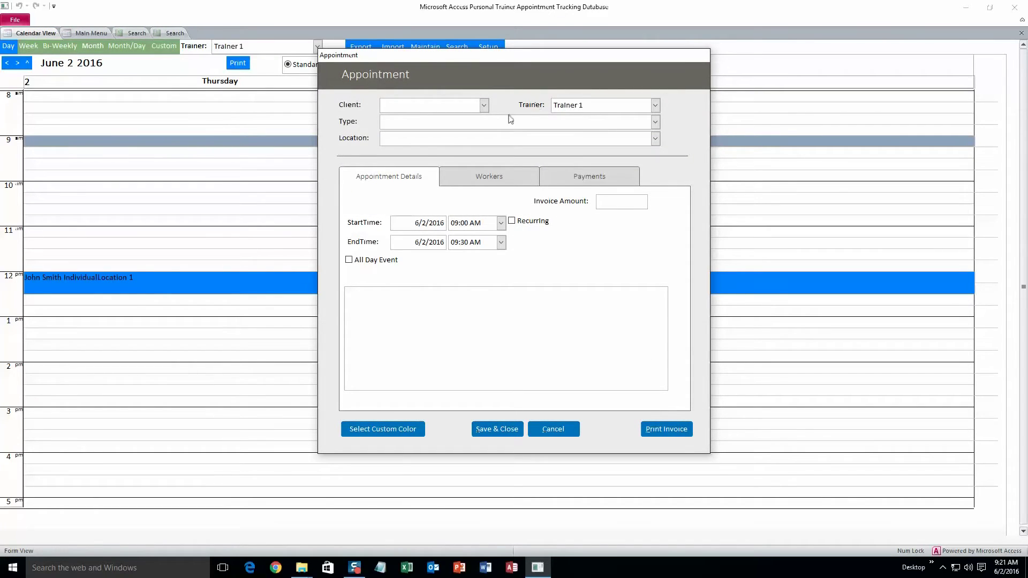
{"action": "left_click", "coordinate": [654, 139]}
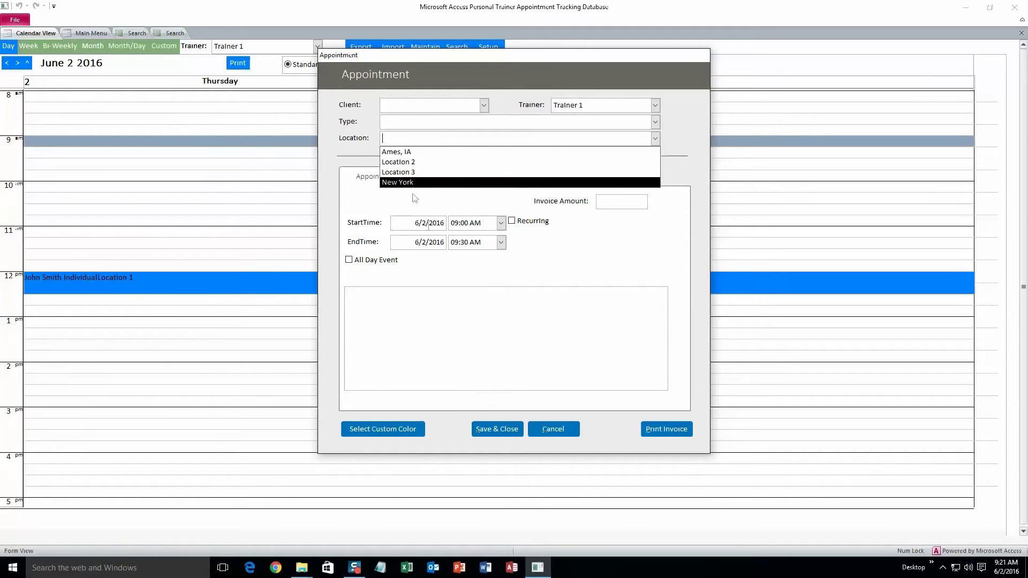
{"action": "left_click", "coordinate": [553, 429]}
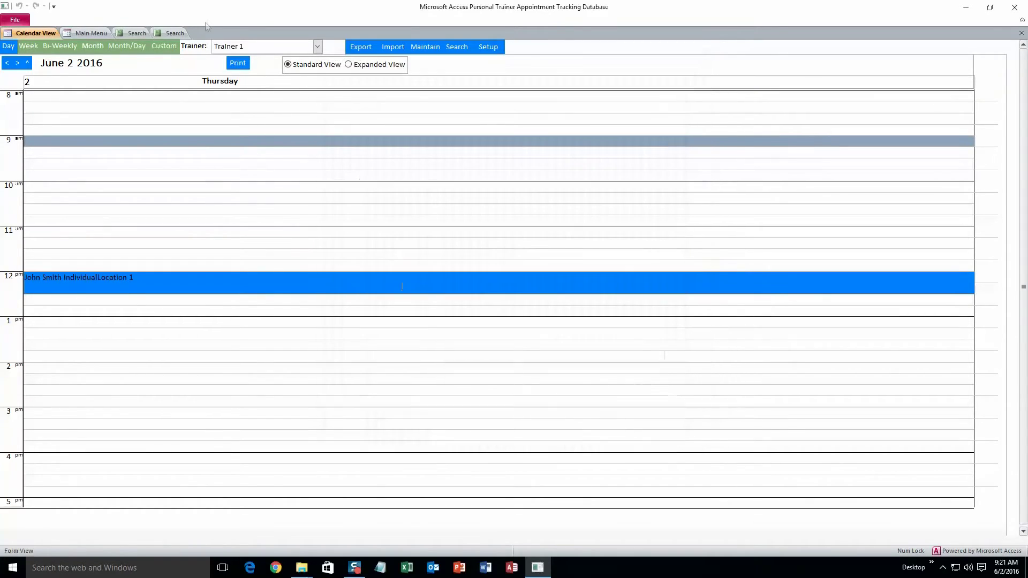
{"action": "left_click", "coordinate": [83, 33]}
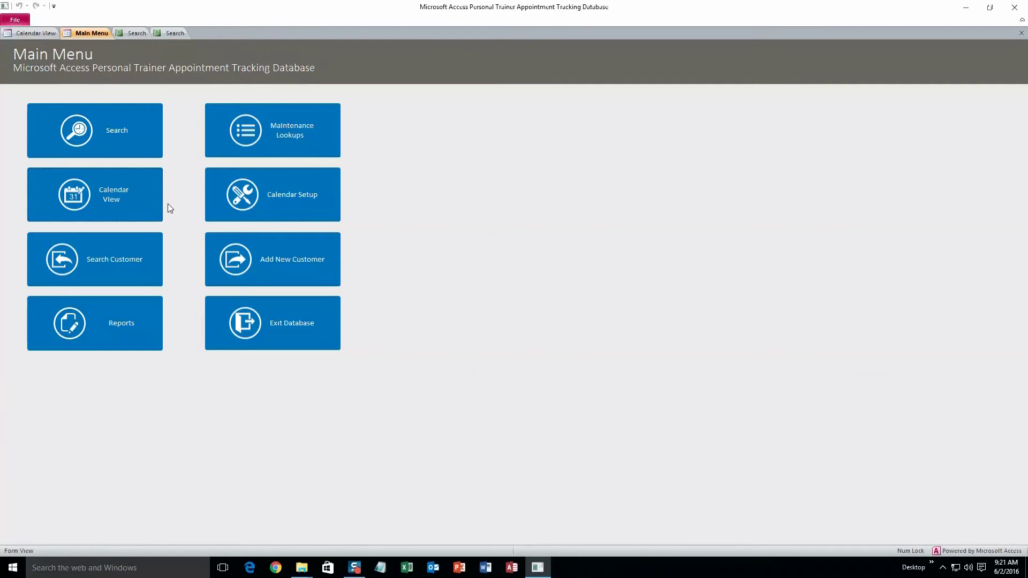
Make Sunday the calendar's first day of the week, review the colour settings, and save
{"action": "left_click", "coordinate": [249, 206]}
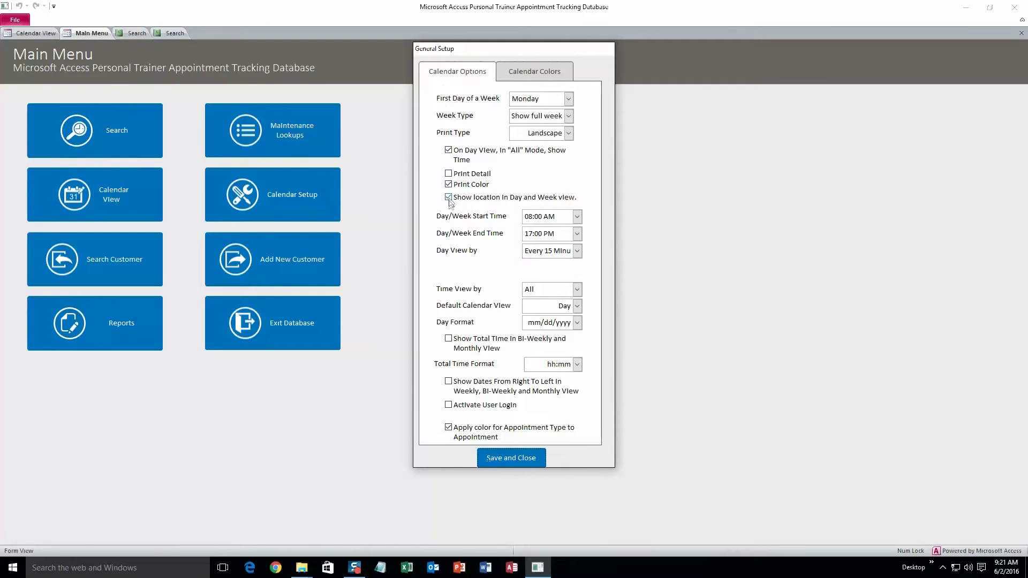
{"action": "left_click", "coordinate": [568, 100]}
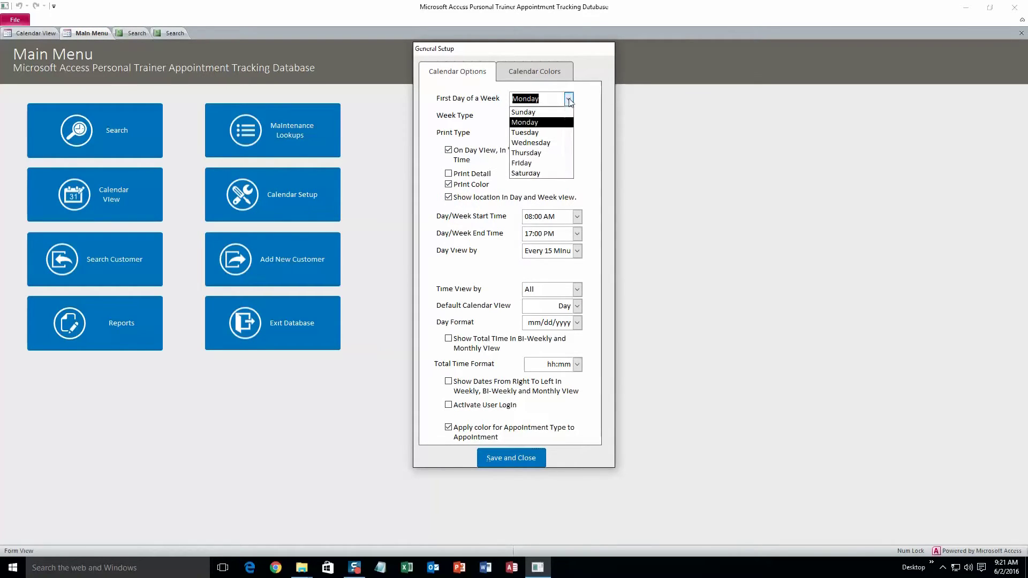
{"action": "left_click", "coordinate": [549, 113]}
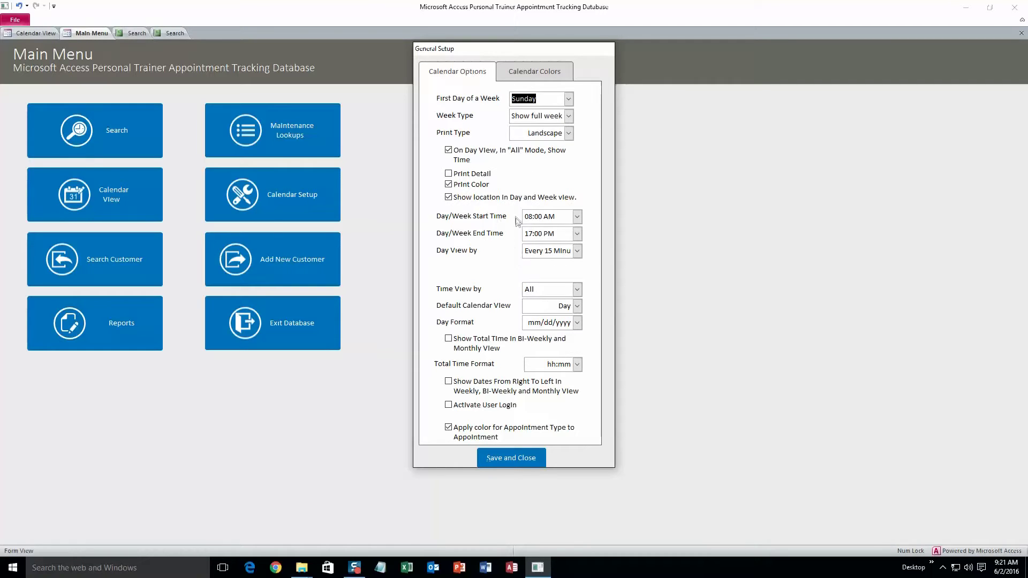
{"action": "left_click", "coordinate": [576, 216]}
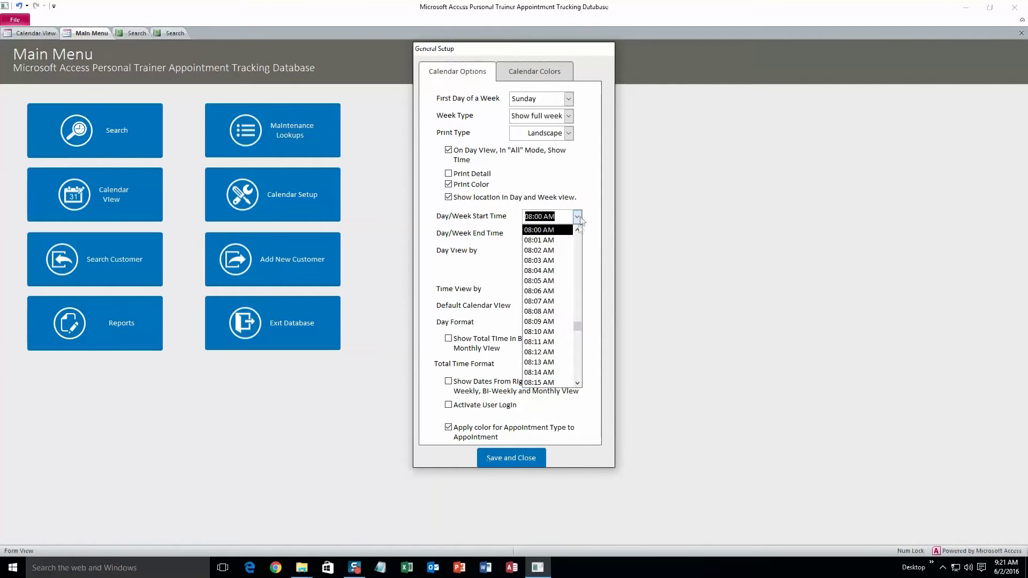
{"action": "left_click", "coordinate": [534, 75]}
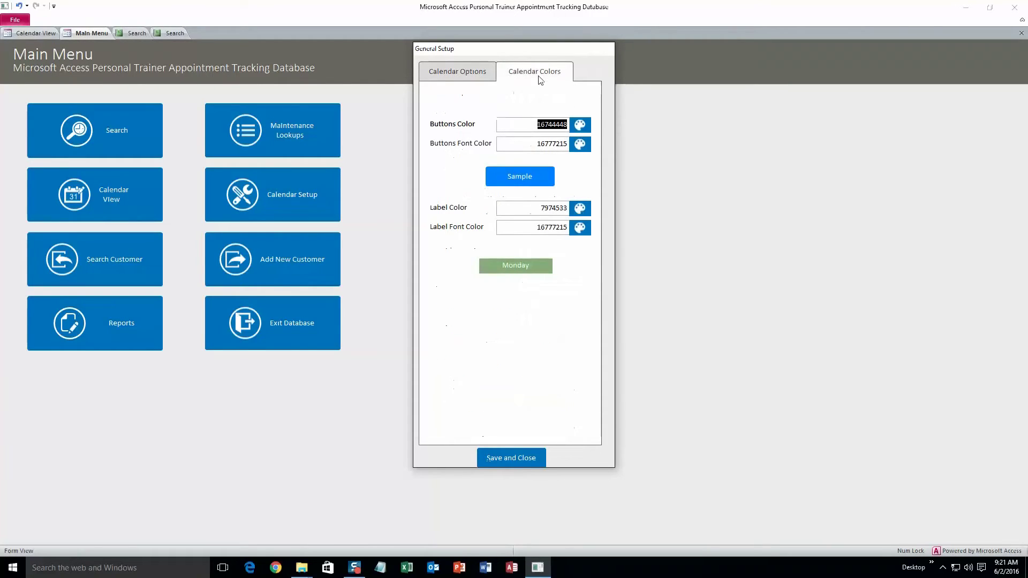
{"action": "left_click", "coordinate": [579, 125]}
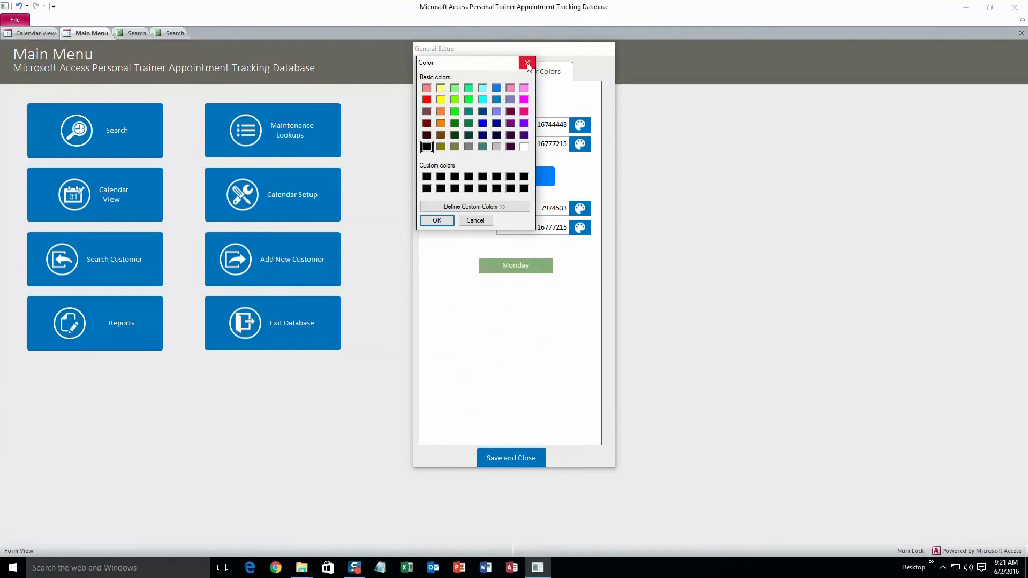
{"action": "left_click", "coordinate": [527, 62]}
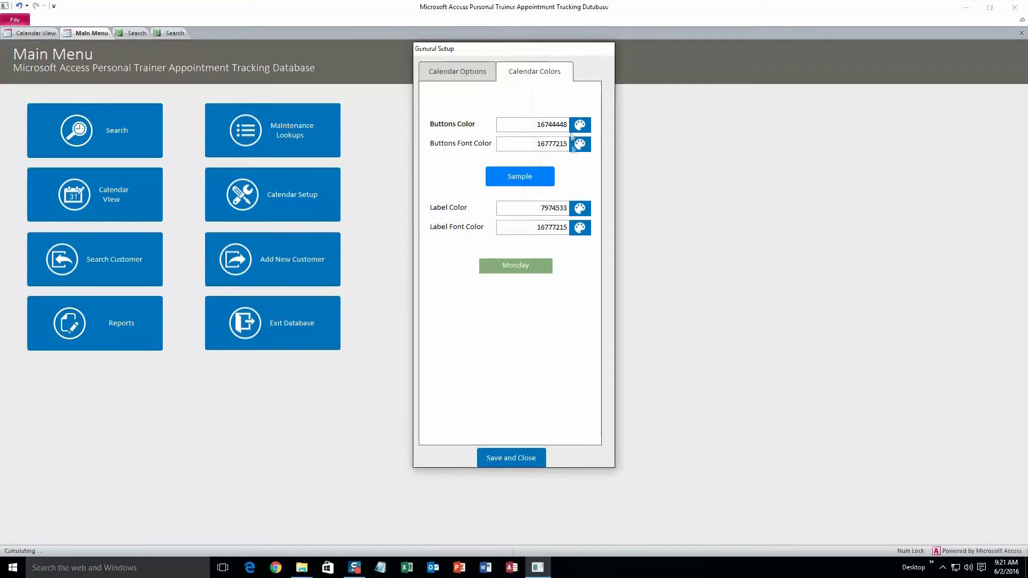
{"action": "left_click", "coordinate": [528, 458]}
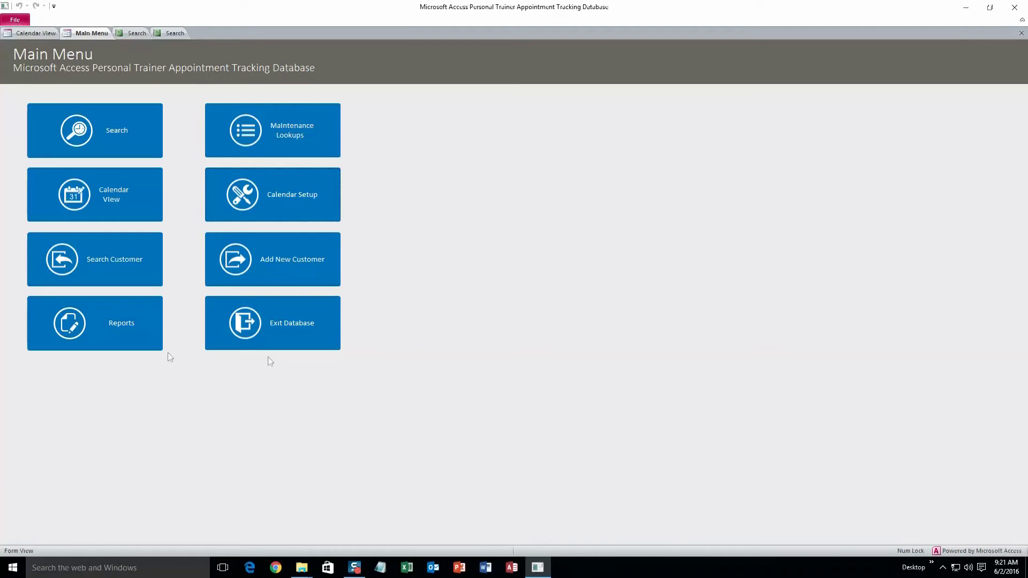
Preview invoices for the date range 06/02/2016 to 06/16/2016
{"action": "left_click", "coordinate": [113, 342]}
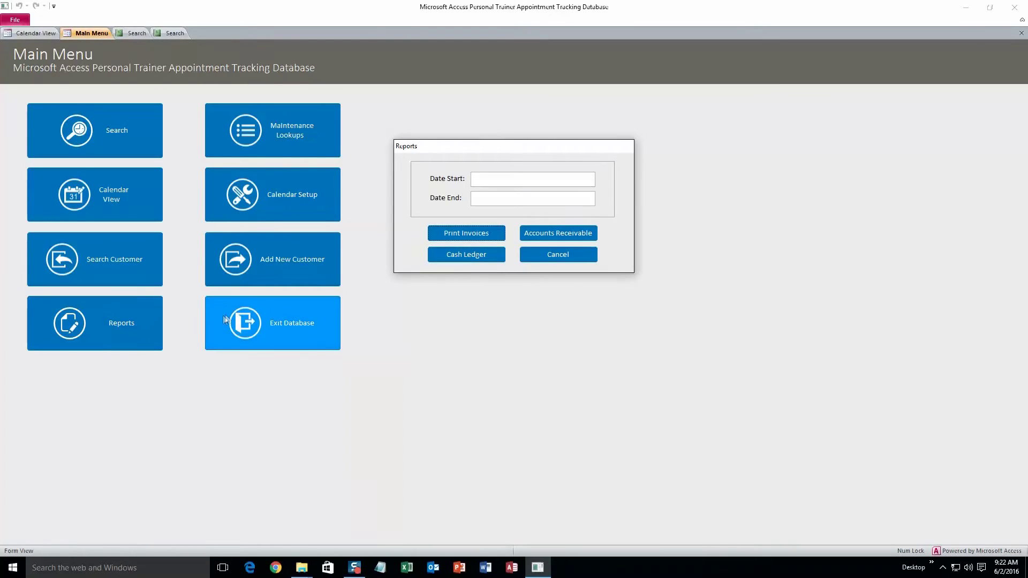
{"action": "left_click", "coordinate": [569, 179]}
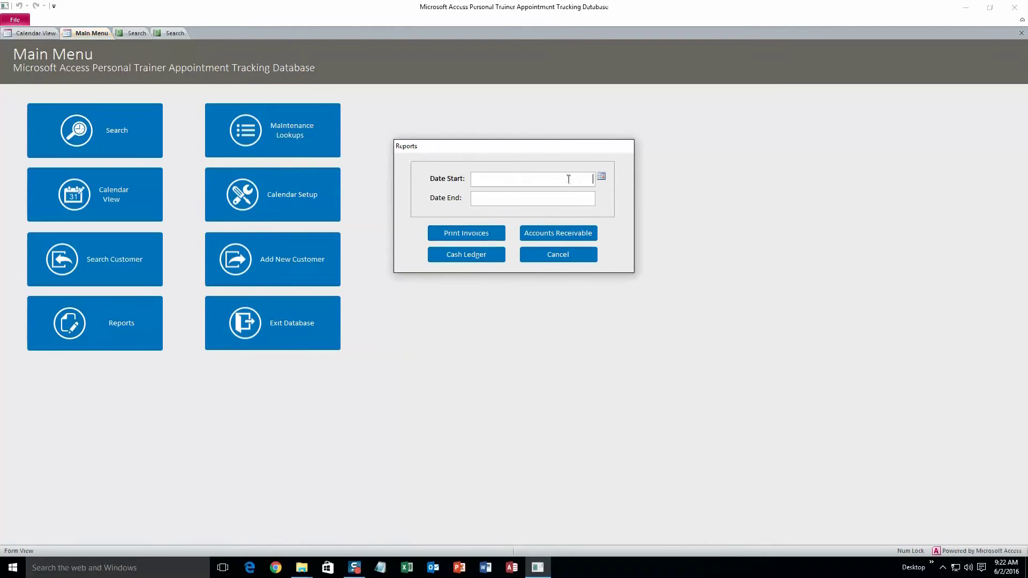
{"action": "left_click", "coordinate": [601, 177]}
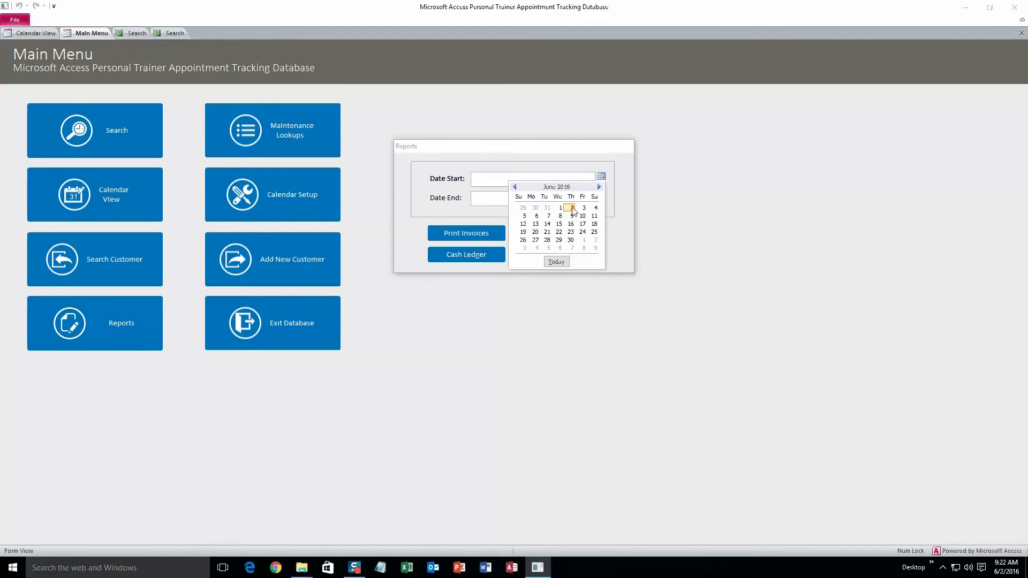
{"action": "left_click", "coordinate": [568, 207]}
{"action": "left_click", "coordinate": [601, 198]}
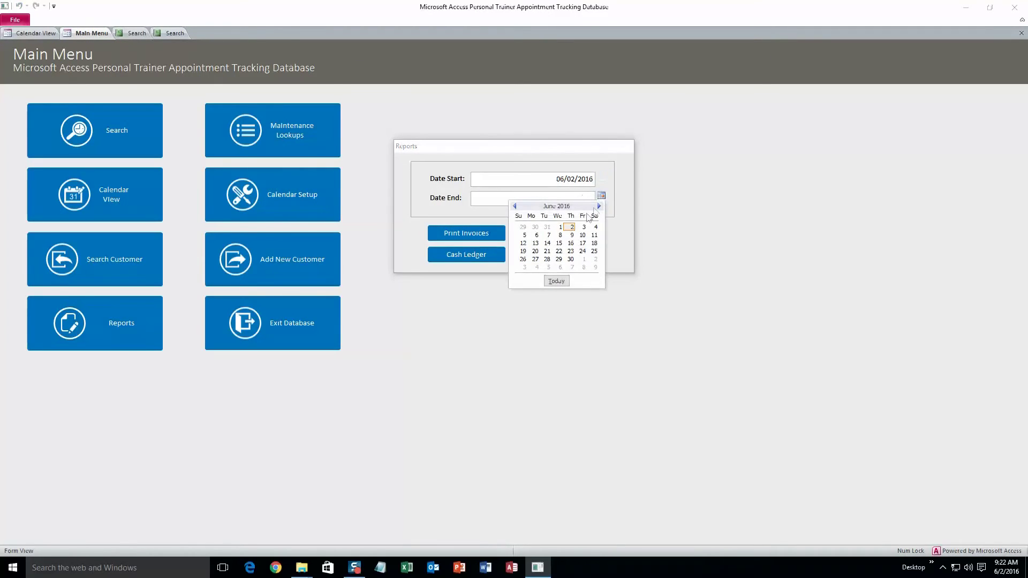
{"action": "left_click", "coordinate": [571, 244]}
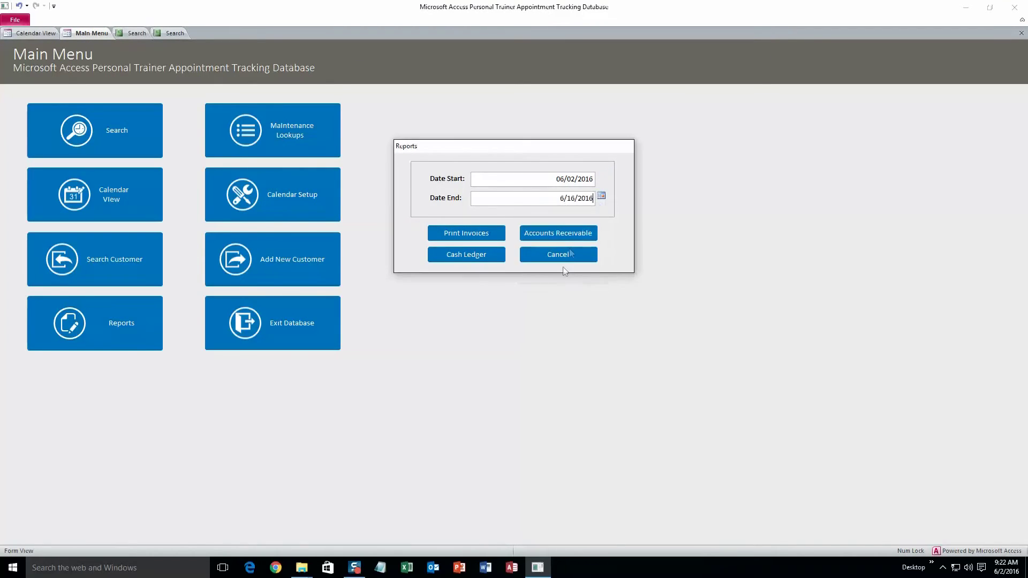
{"action": "left_click", "coordinate": [465, 236]}
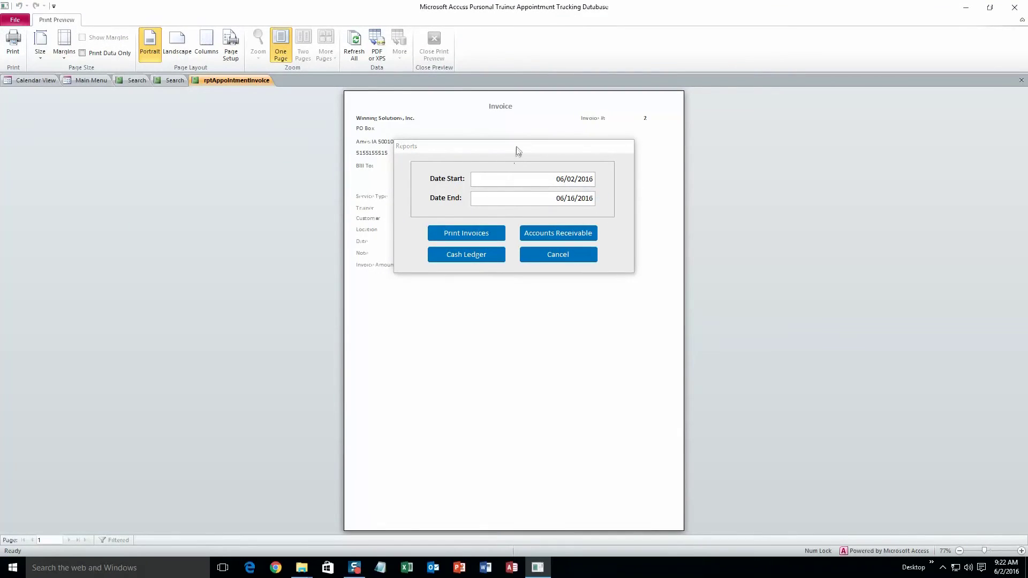
Move the Reports box aside to view John Smith's $50 invoice, then return to the Main Menu
{"action": "left_click_drag", "start_coordinate": [517, 149], "coordinate": [701, 225]}
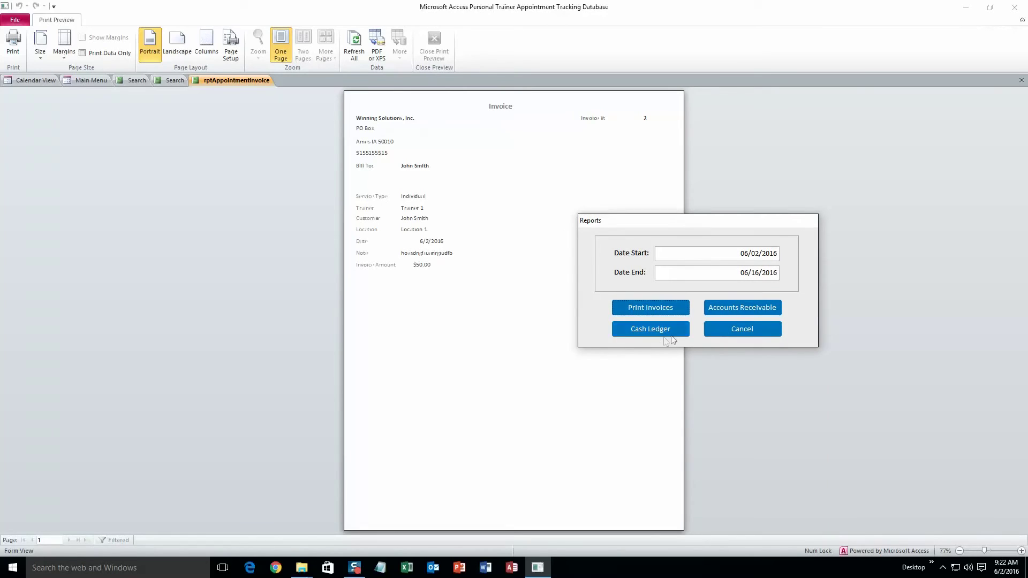
{"action": "left_click_drag", "start_coordinate": [724, 222], "coordinate": [832, 194]}
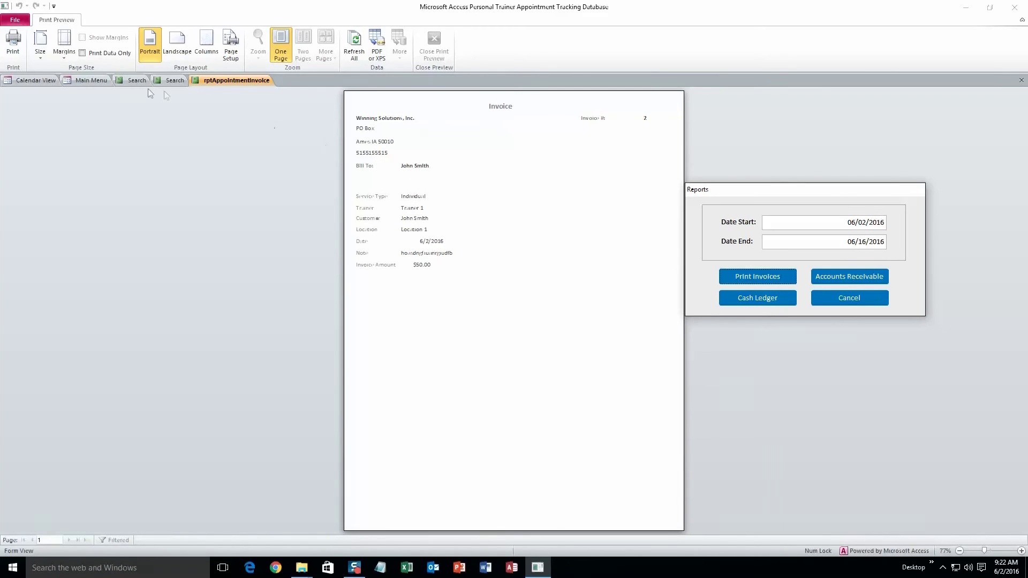
{"action": "left_click", "coordinate": [88, 80]}
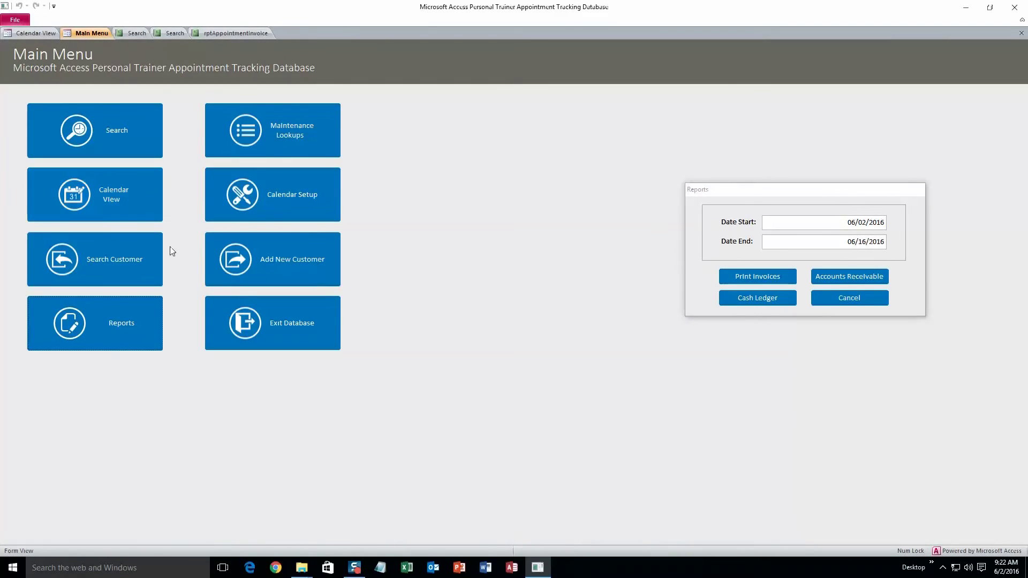
Cancel the Reports date-range box without running another report
{"action": "left_click", "coordinate": [843, 303]}
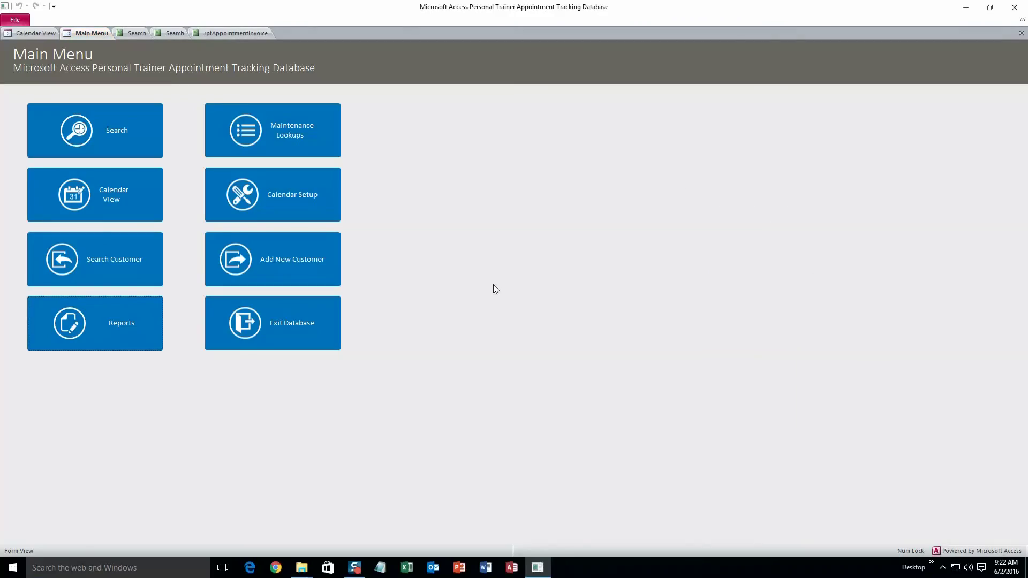